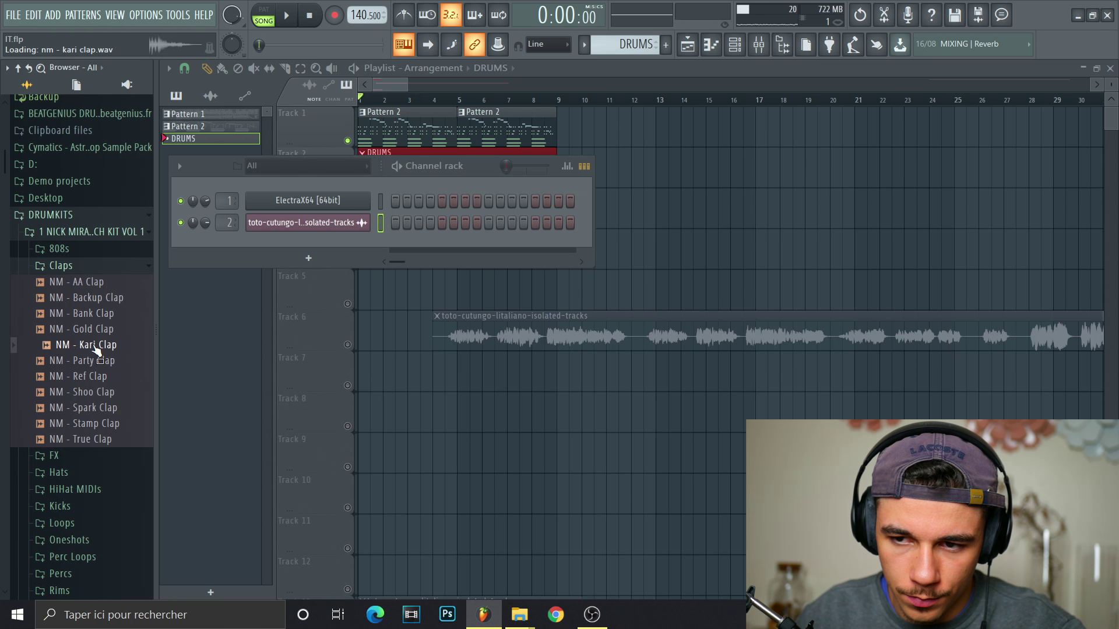
Add the NM - Kari Clap sample as a new channel and preview the clap samples listed below it
drag(356, 217, 352, 239)
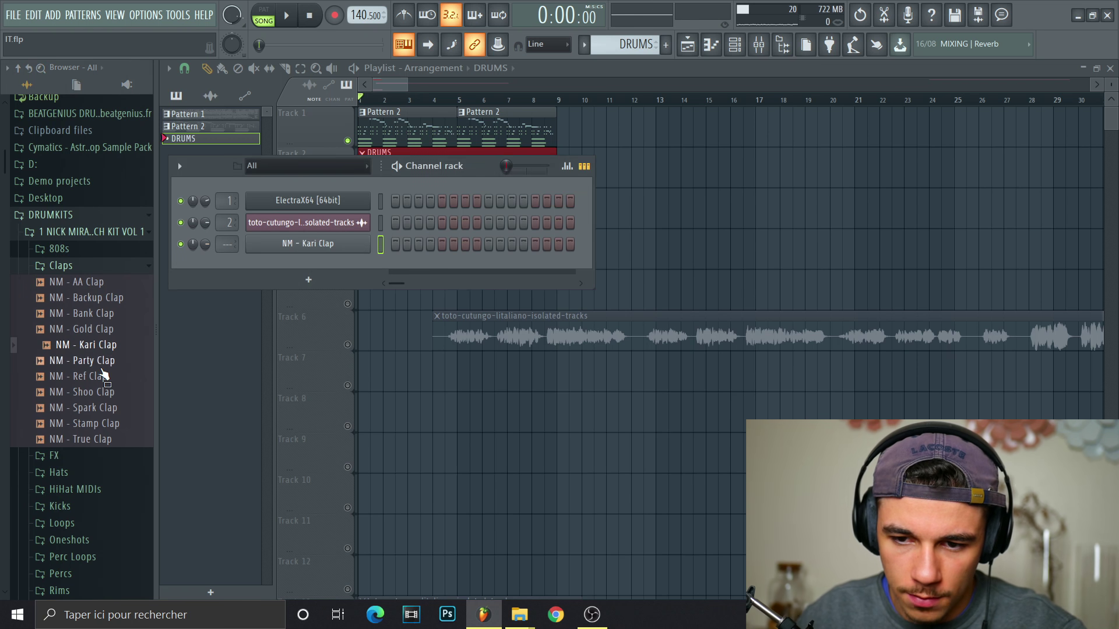
click(102, 360)
click(102, 376)
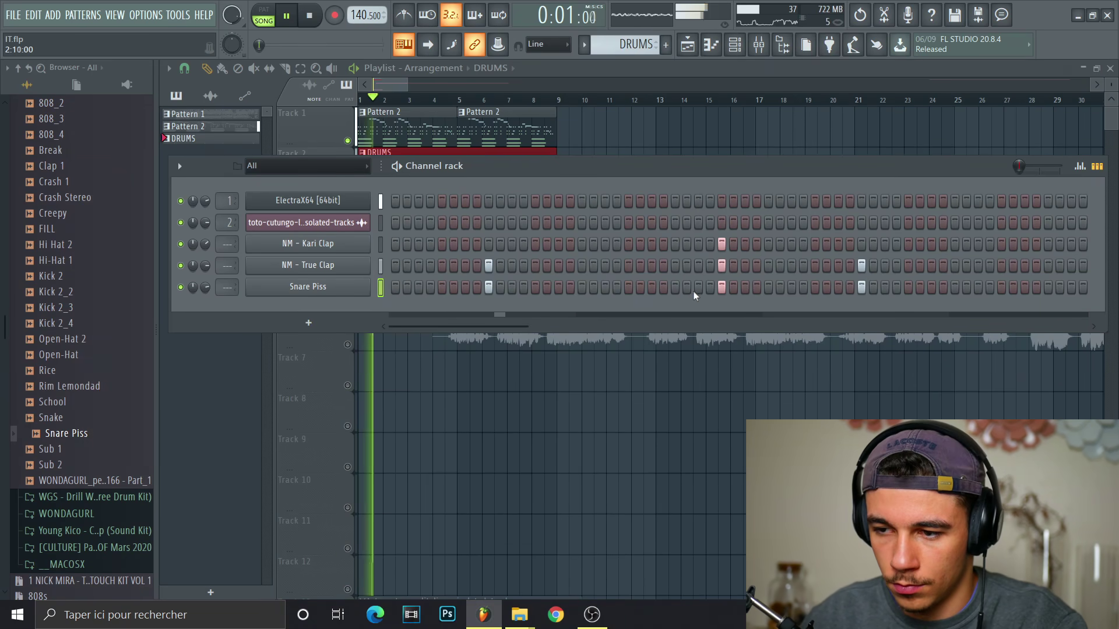
Add an extra Snare Piss hit two steps before its second snare and view the remaining steps of the pattern
click(757, 307)
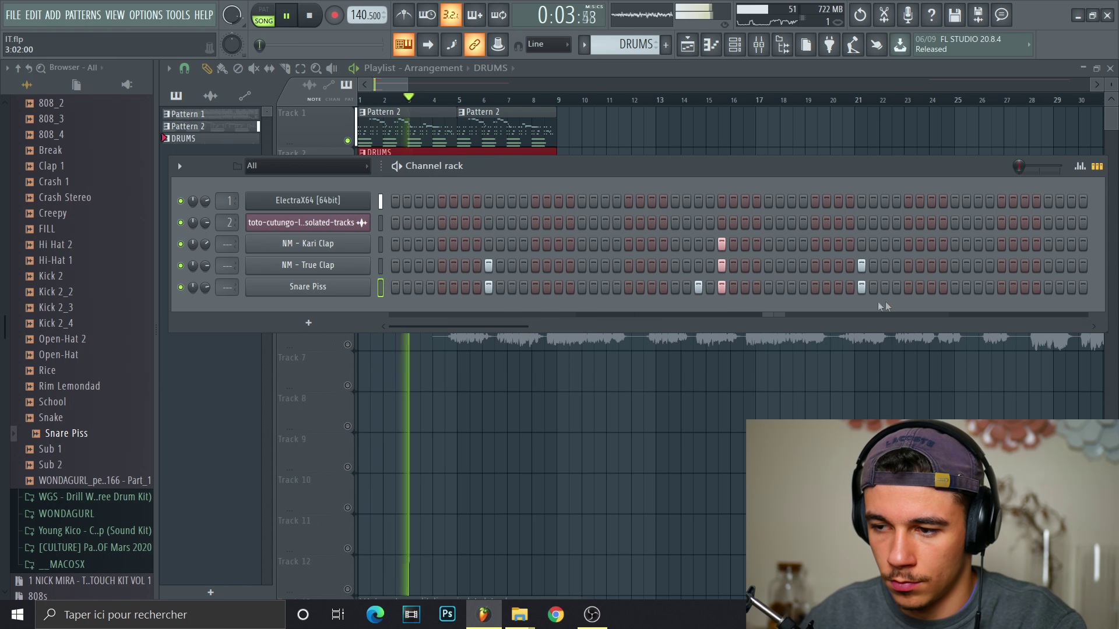
drag(407, 325, 687, 325)
Open the V2 drum kit in the sample browser and locate the Hi Hat 2 sample
click(65, 261)
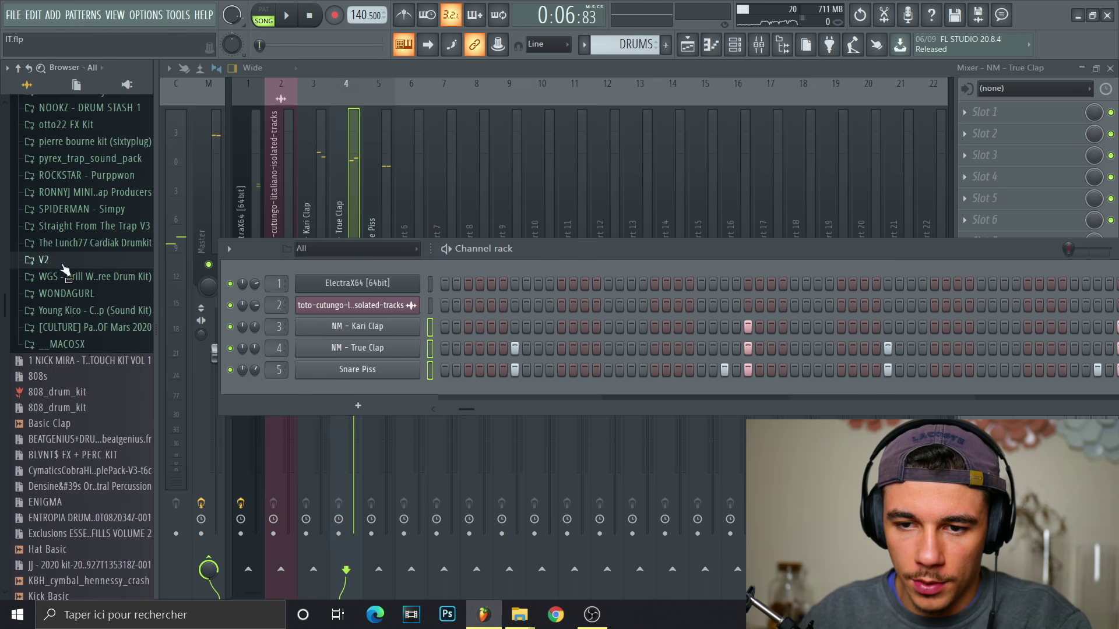
scroll(85, 303, up, 8)
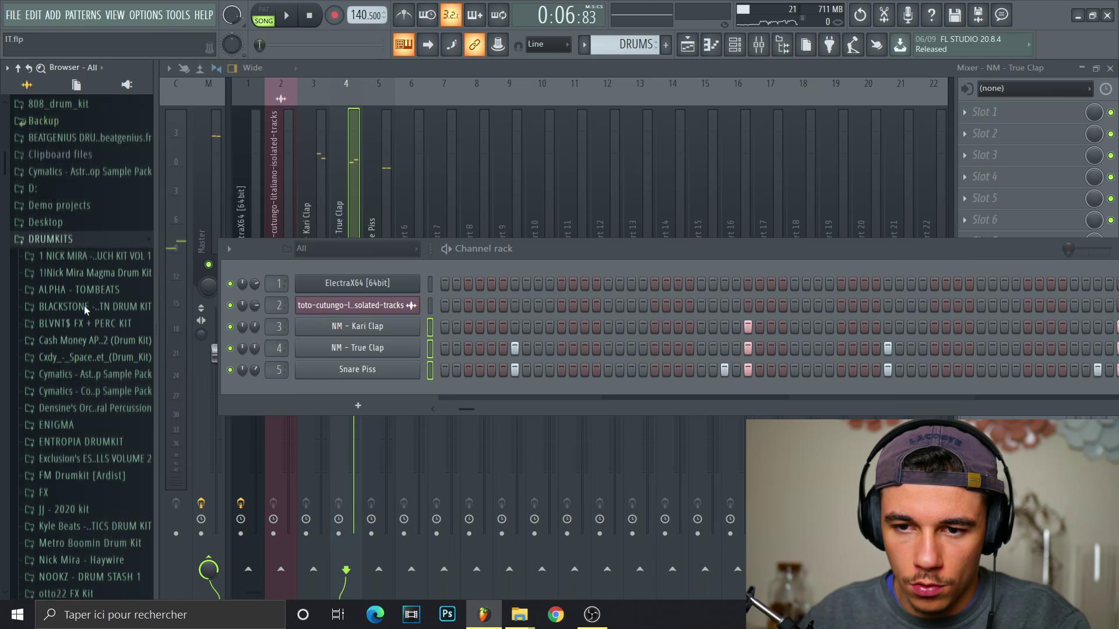
scroll(85, 308, down, 6)
click(80, 434)
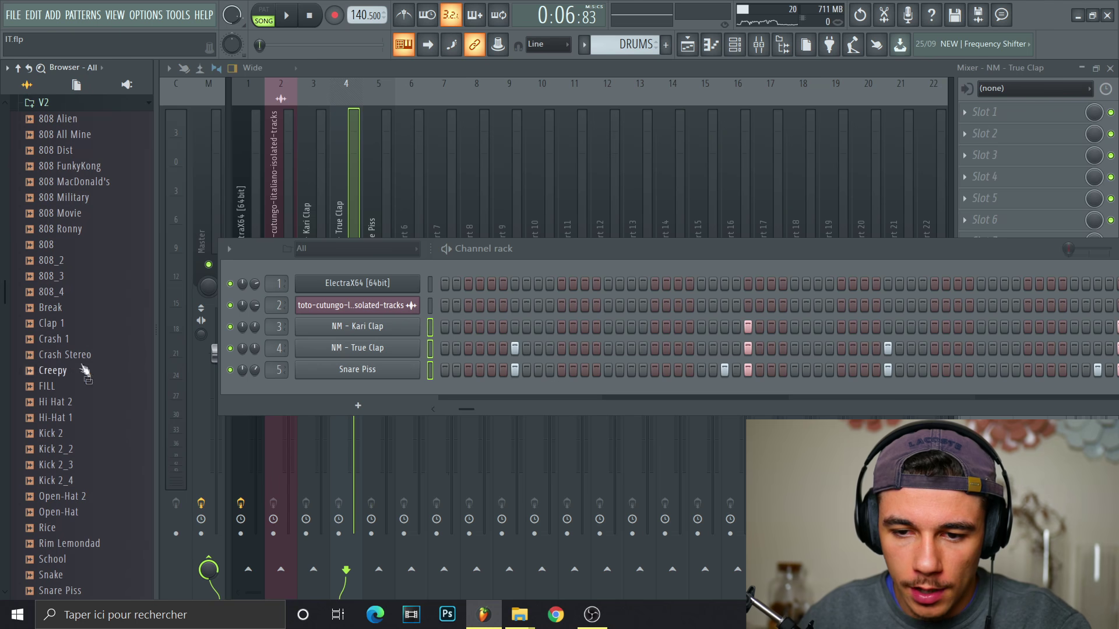
scroll(54, 344, down, 3)
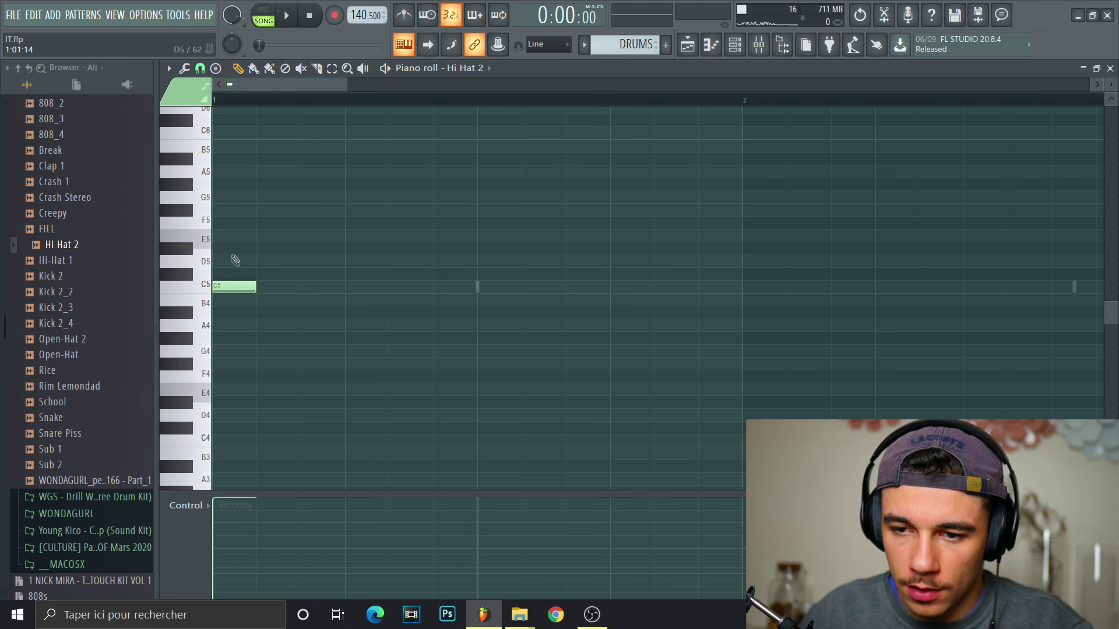
Turn the E5 note at the start of the Hi Hat 2 pattern into a slide note
double_click(231, 235)
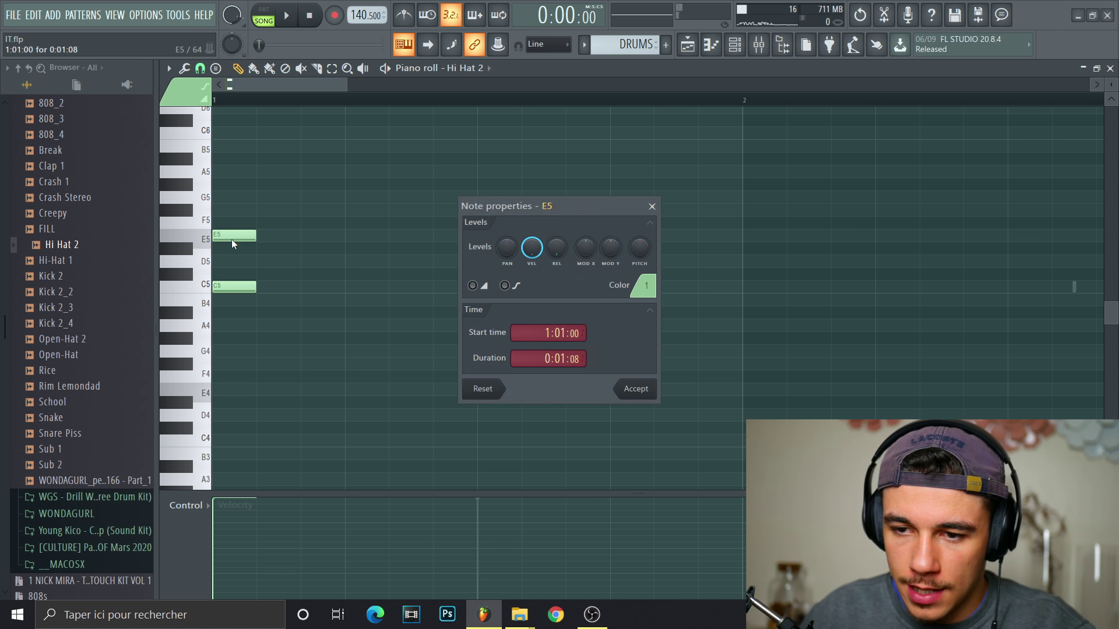
click(616, 386)
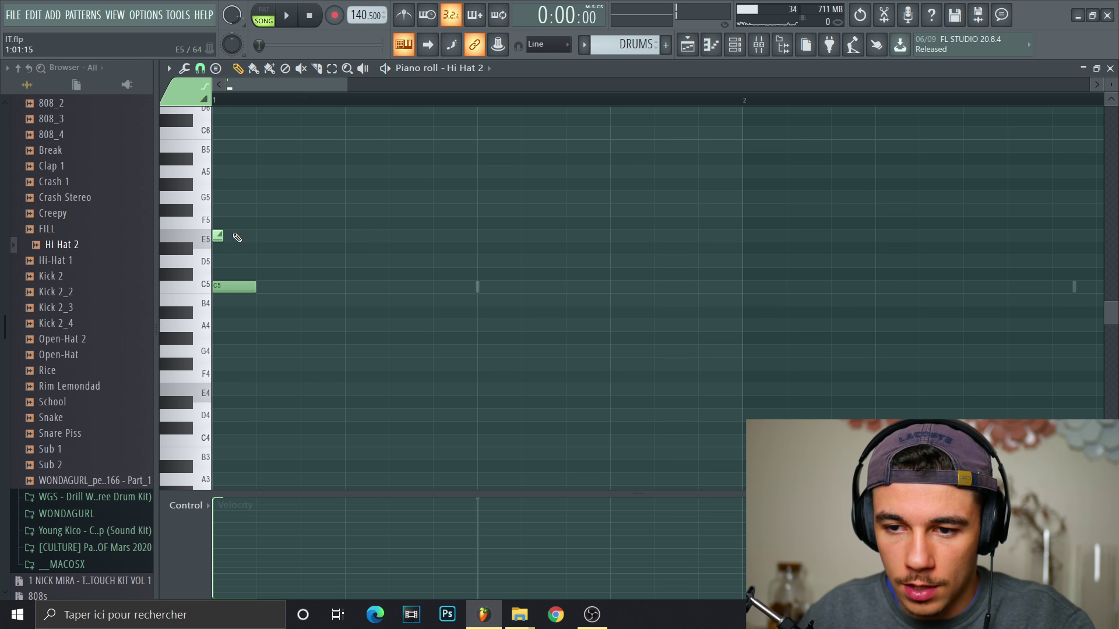
Normalize the Hi Hat 2 sample in its channel settings and listen to it in playback
key(F6)
click(356, 392)
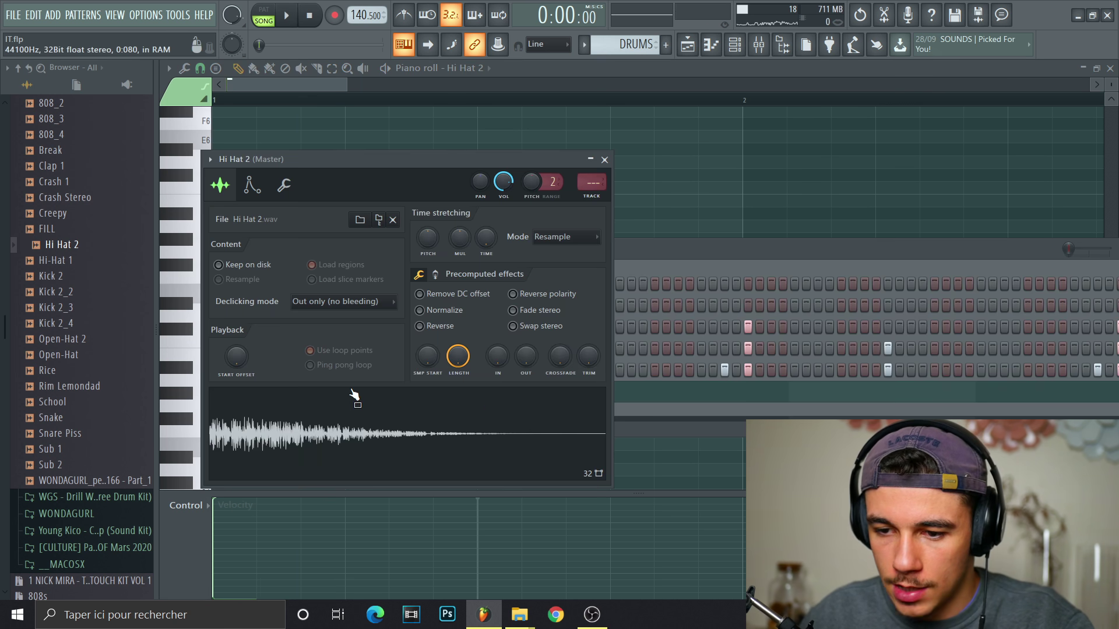
click(419, 310)
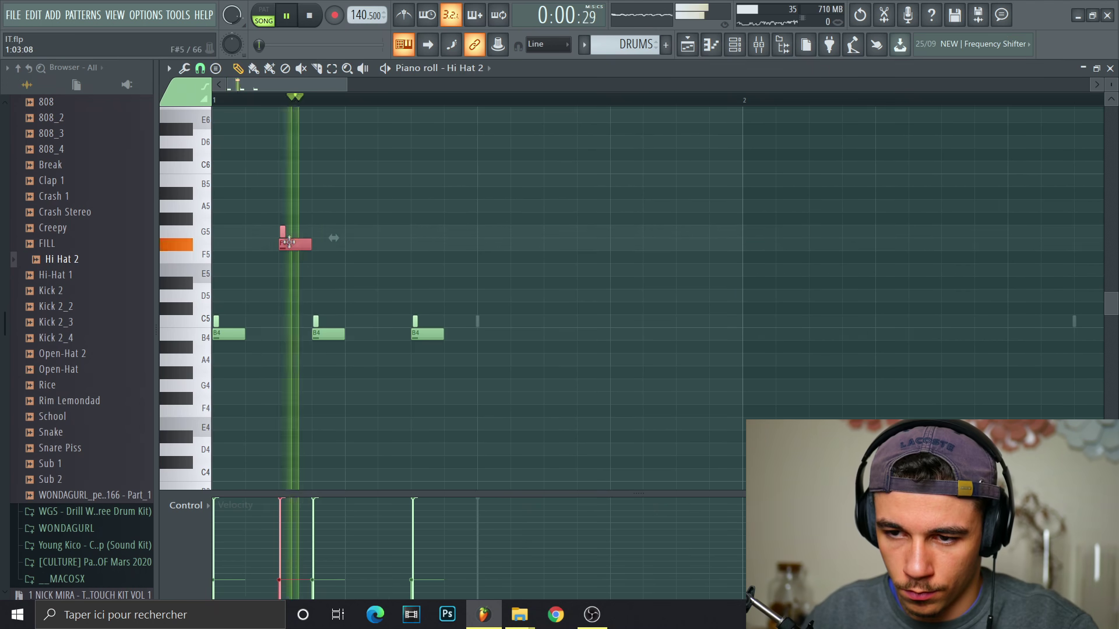
key(space)
key(space)
Arrange higher-pitched hi-hat hits around F#5 among the B4 notes in bar 1 and play the pattern
mouse_move(296, 248)
shift+mouse_down()
mouse_move(415, 247)
mouse_move(391, 248)
shift+mouse_up()
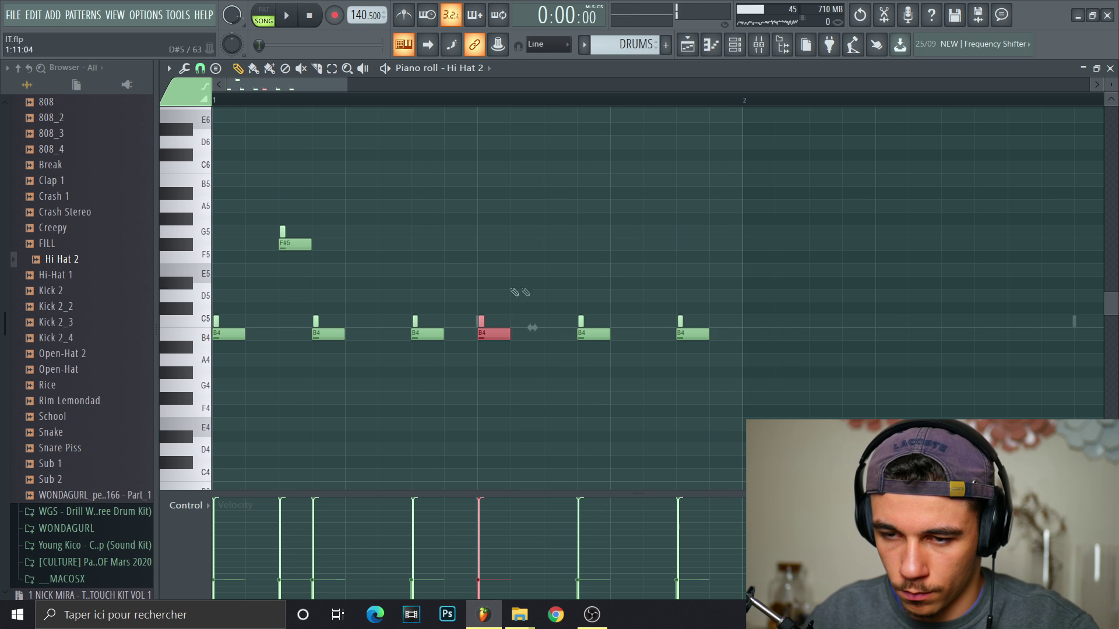
click(297, 243)
key(space)
key(space)
drag(513, 250, 562, 242)
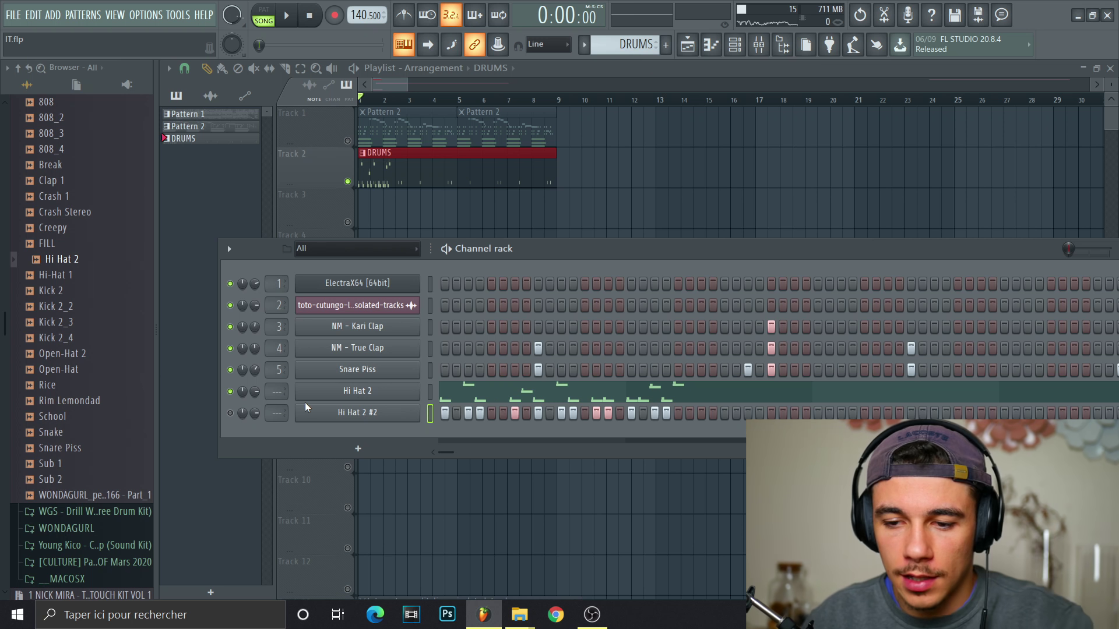
Compare the Hi Hat 2 and Hi Hat 2 #2 channels by playing the drums with each one active in turn
right_click(228, 393)
click(229, 400)
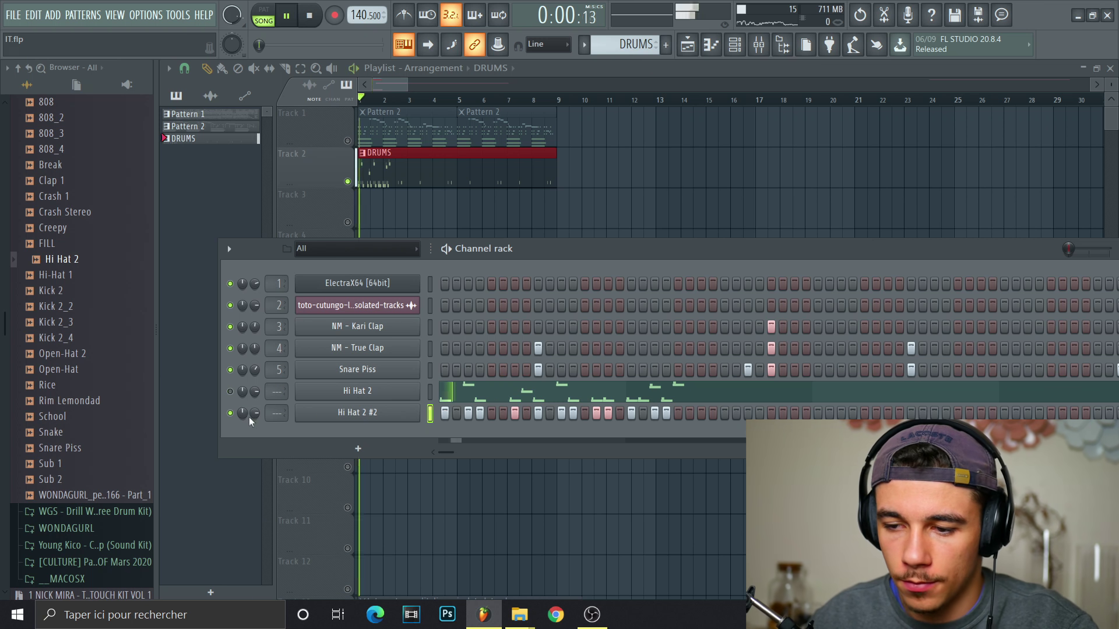
key(space)
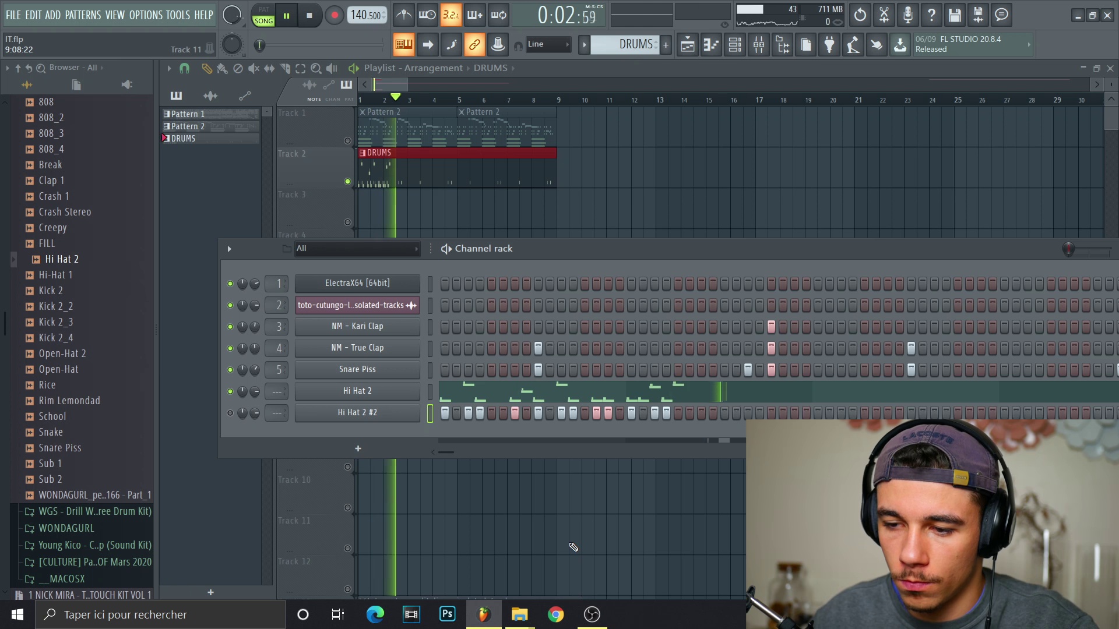
key(space)
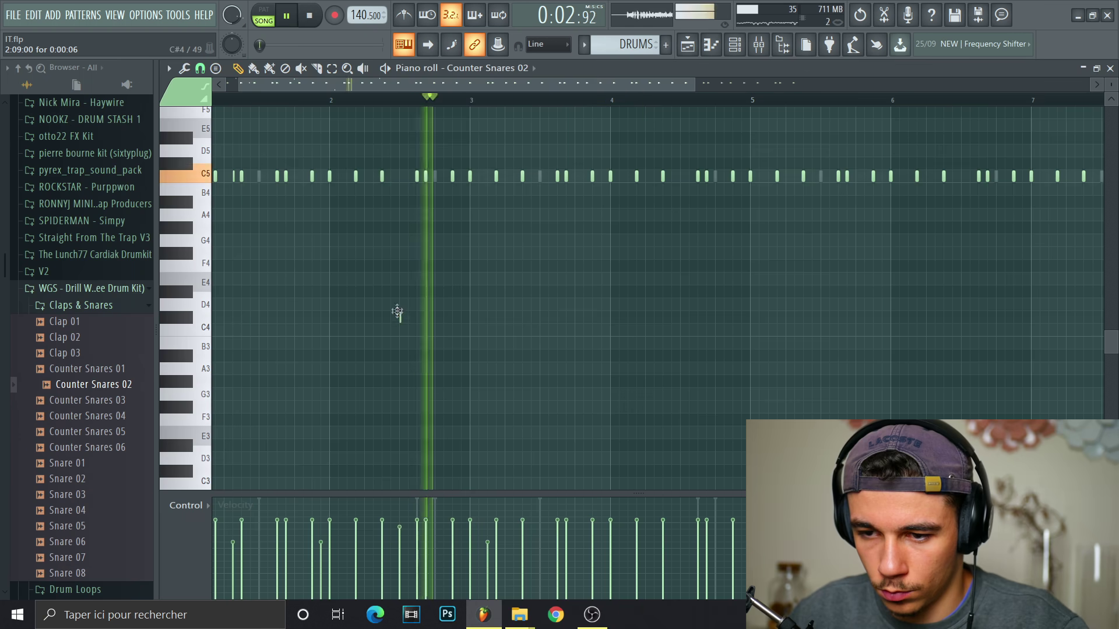
Pitch a Counter Snares 02 note in bar 2 down to D4 and the roll before it up to A5
click(401, 304)
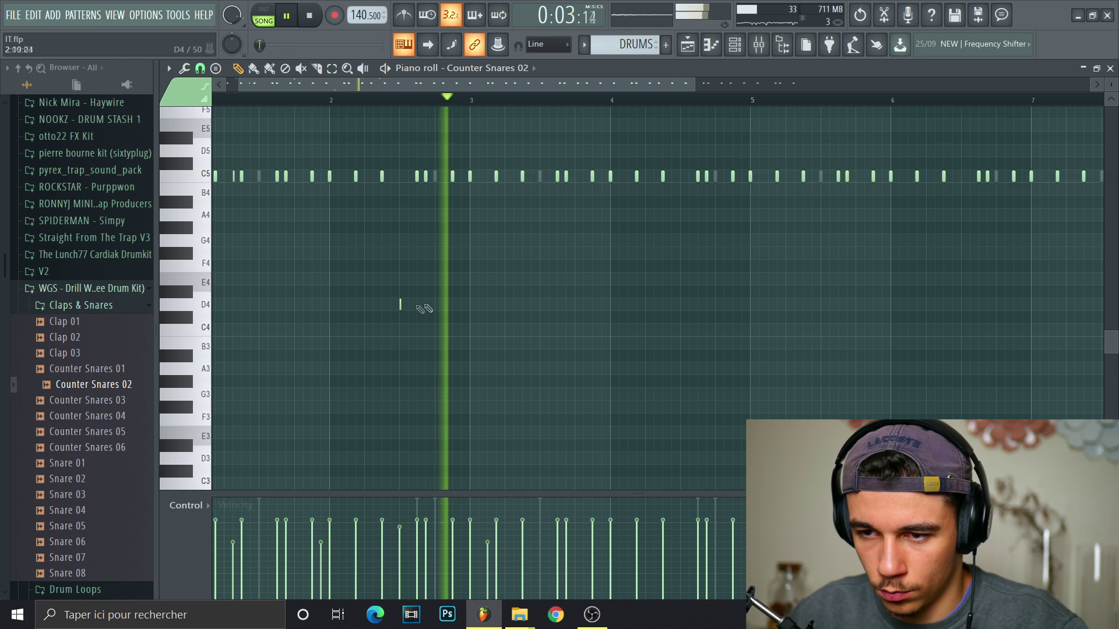
scroll(424, 307, up, 3)
click(448, 138)
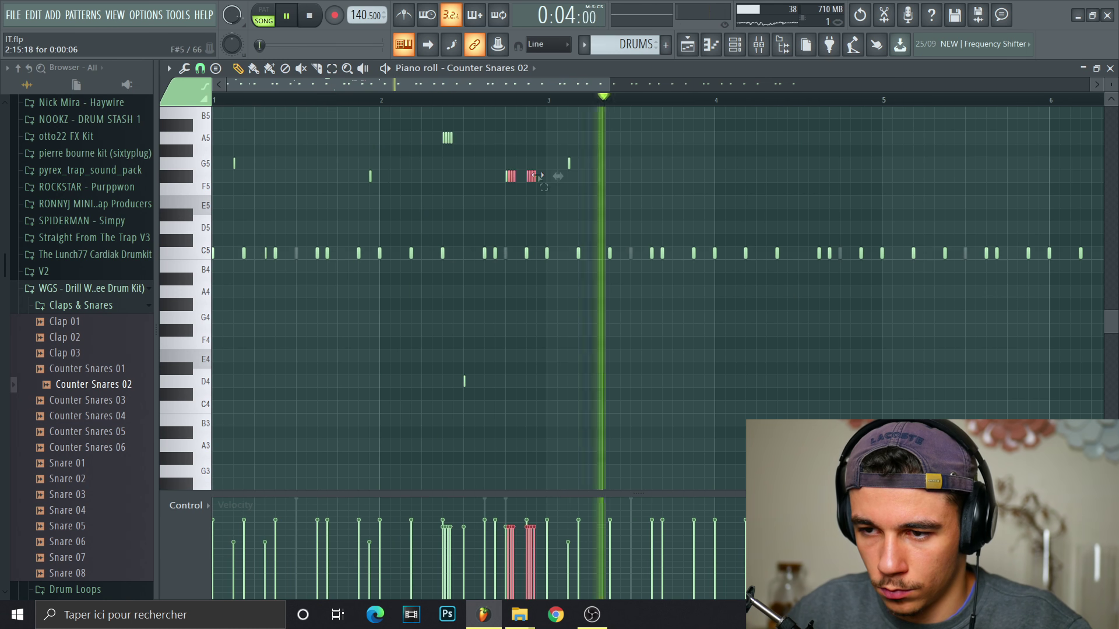
Place Counter Snares 02 rolls at D4 and G5 in bar 3, then return to the arrangement
drag(511, 178, 620, 384)
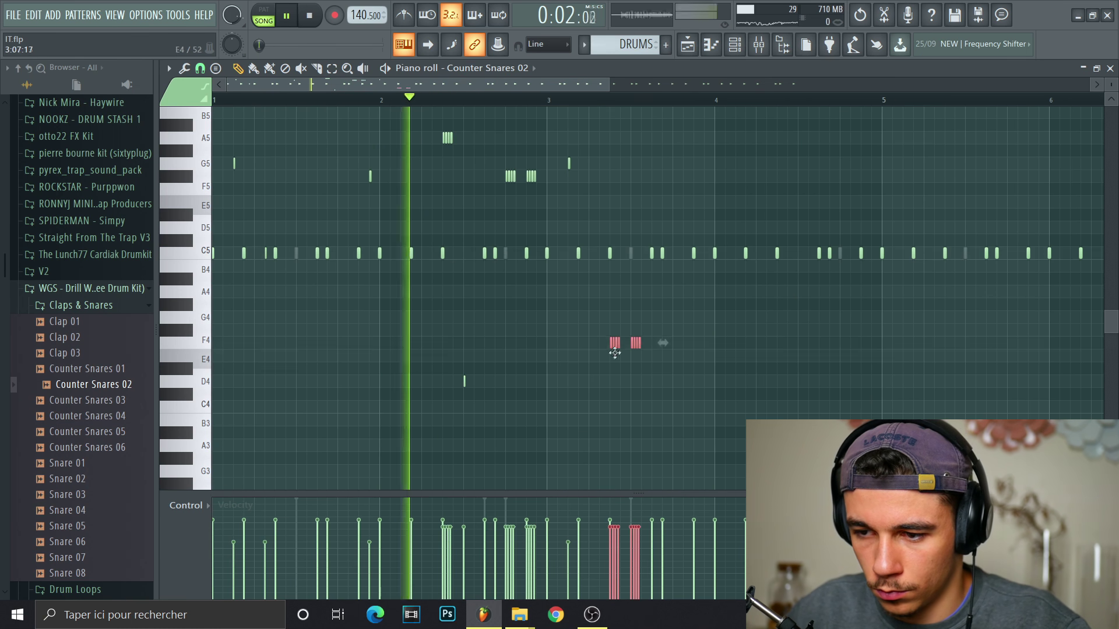
scroll(625, 383, up, 3)
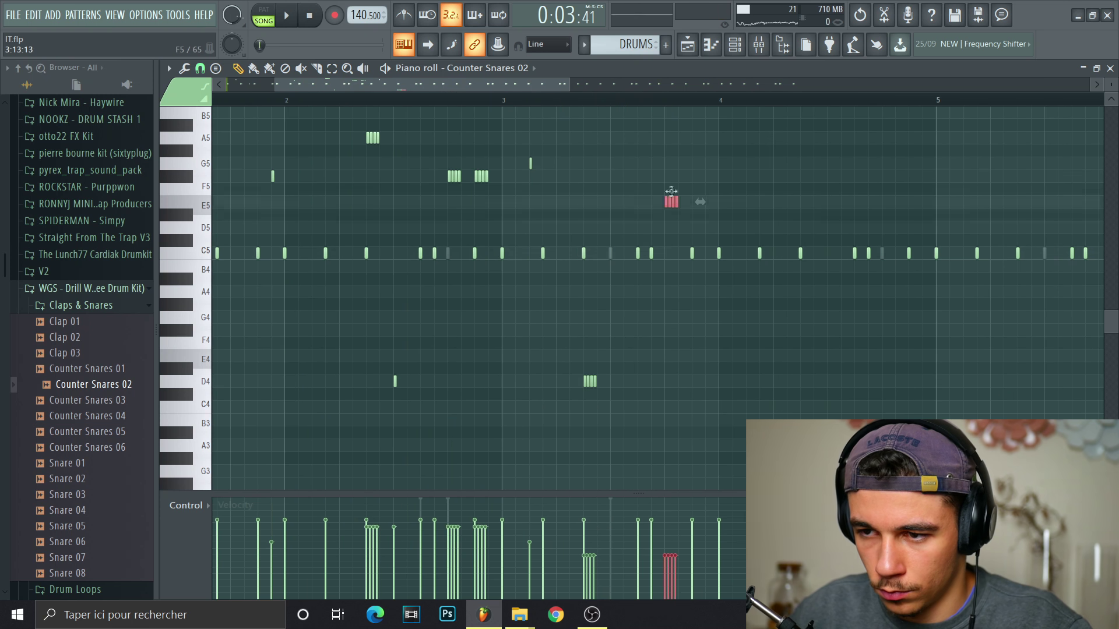
drag(670, 192, 670, 163)
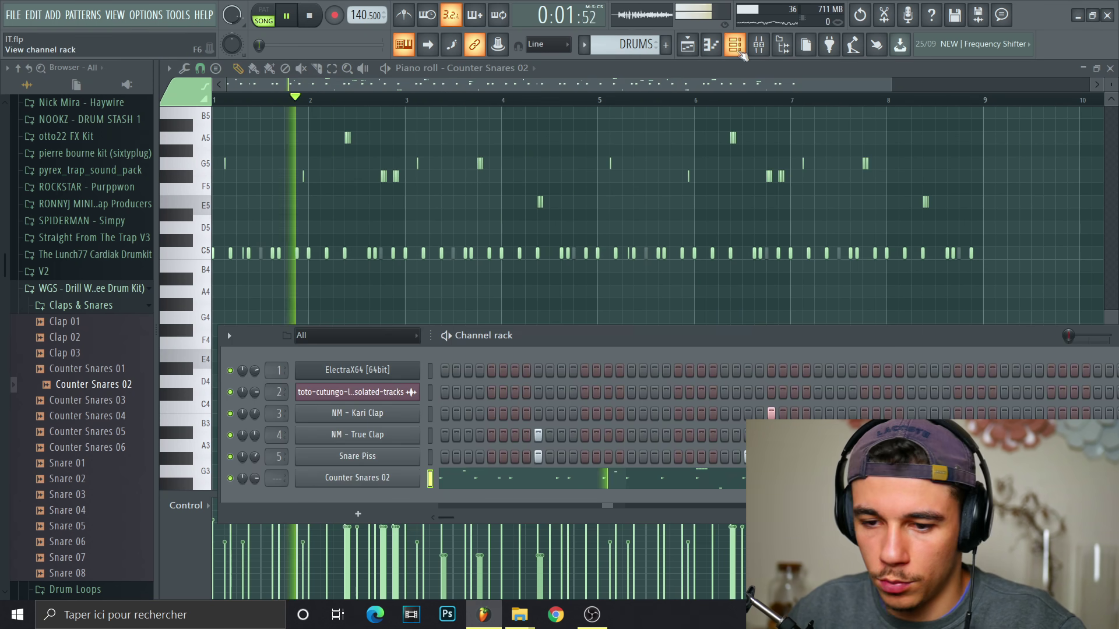
key(space)
click(689, 51)
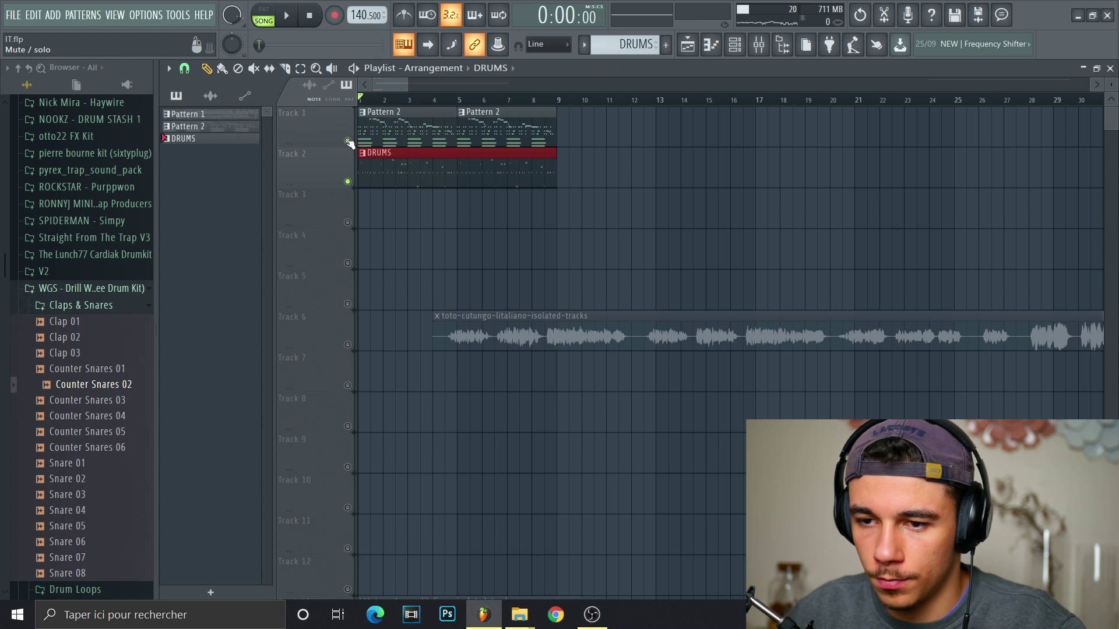
Play the arrangement and check the channel levels in the mixer alongside the channel rack
key(space)
click(758, 50)
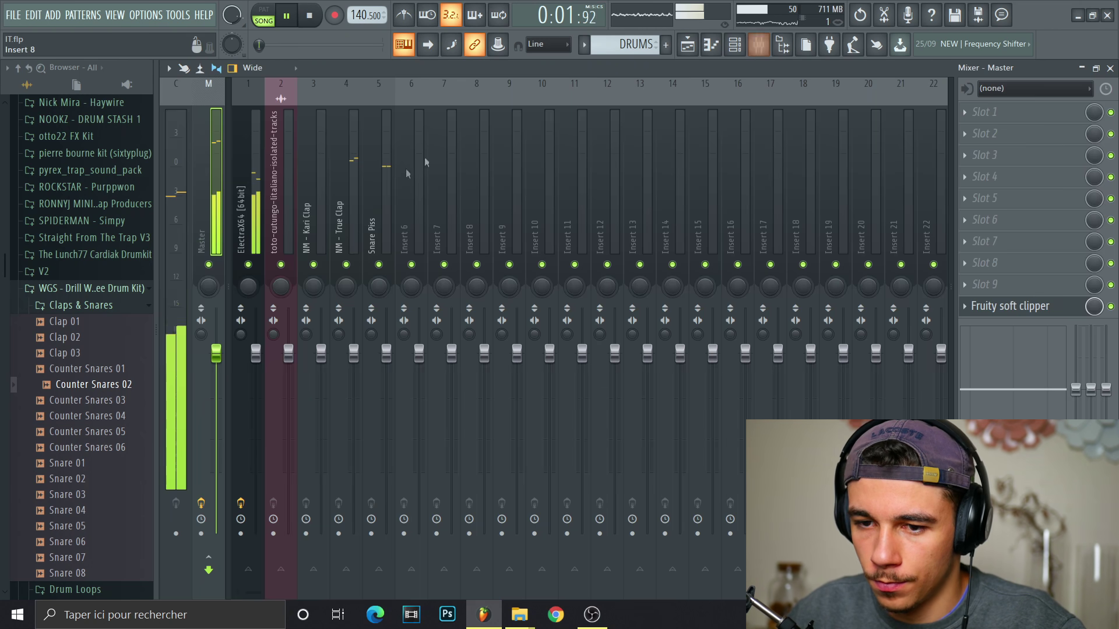
click(735, 45)
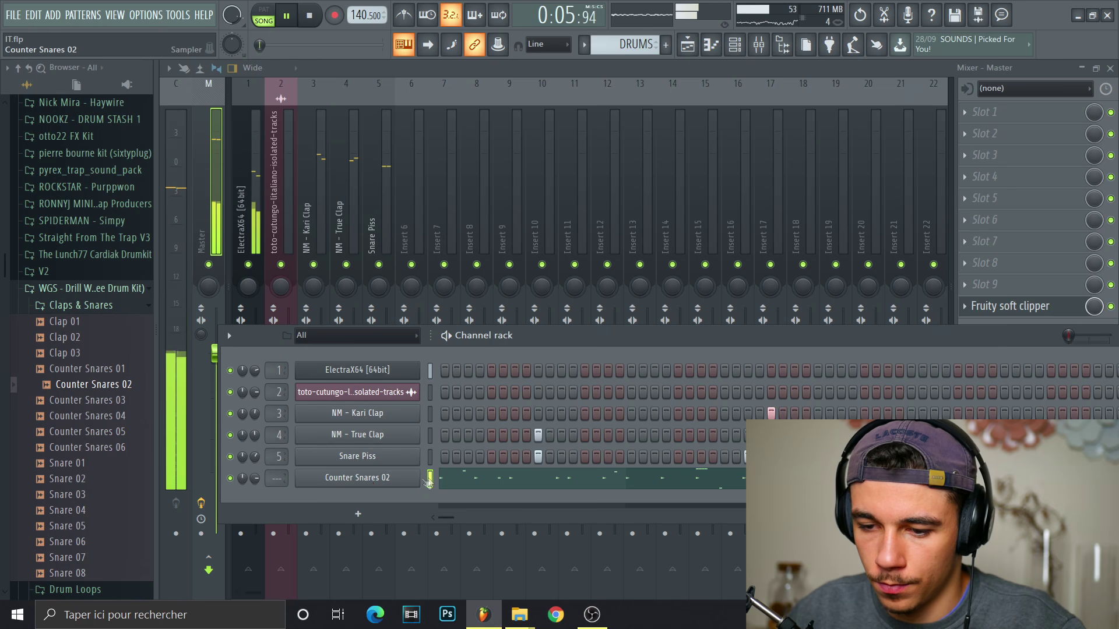
Randomize the panning of all Counter Snares 02 notes with the bipolar option on
click(466, 477)
key(space)
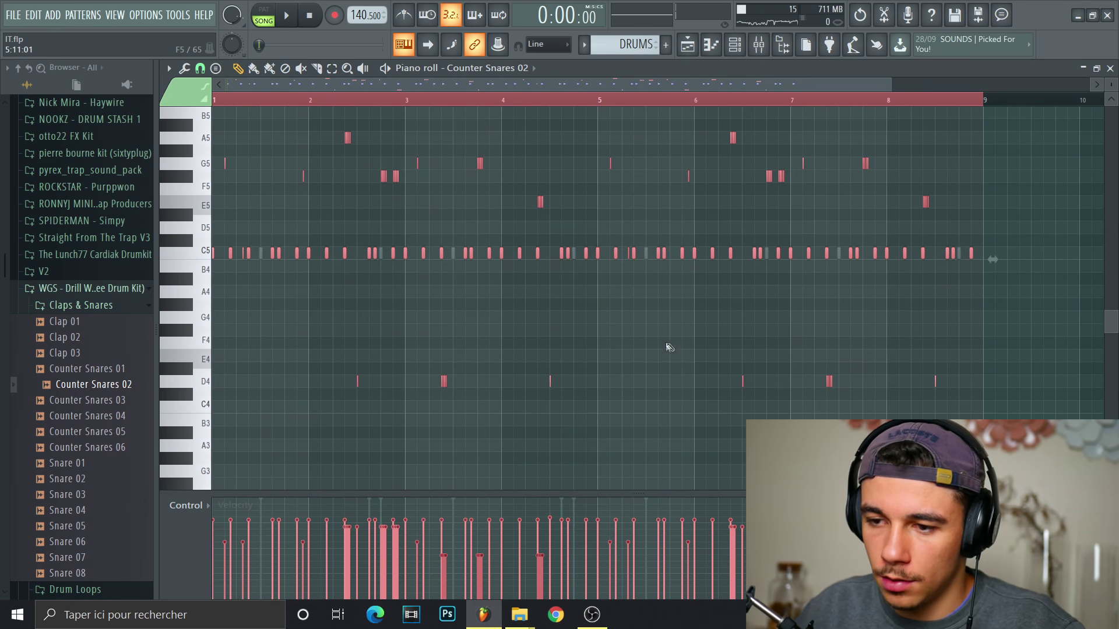
key(alt+r)
key(space)
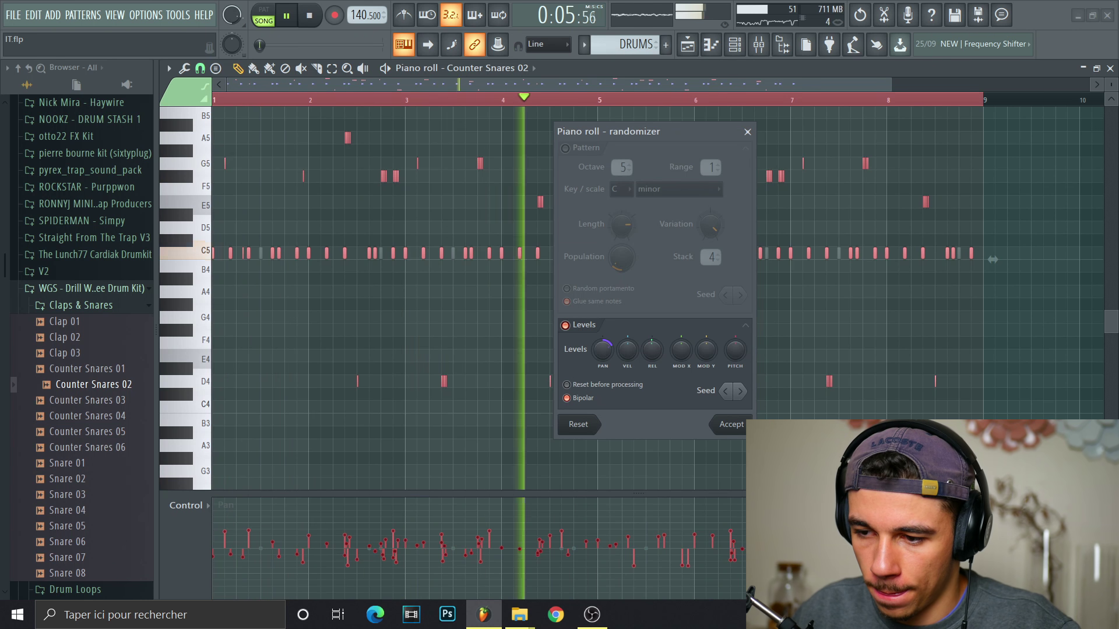
key(Return)
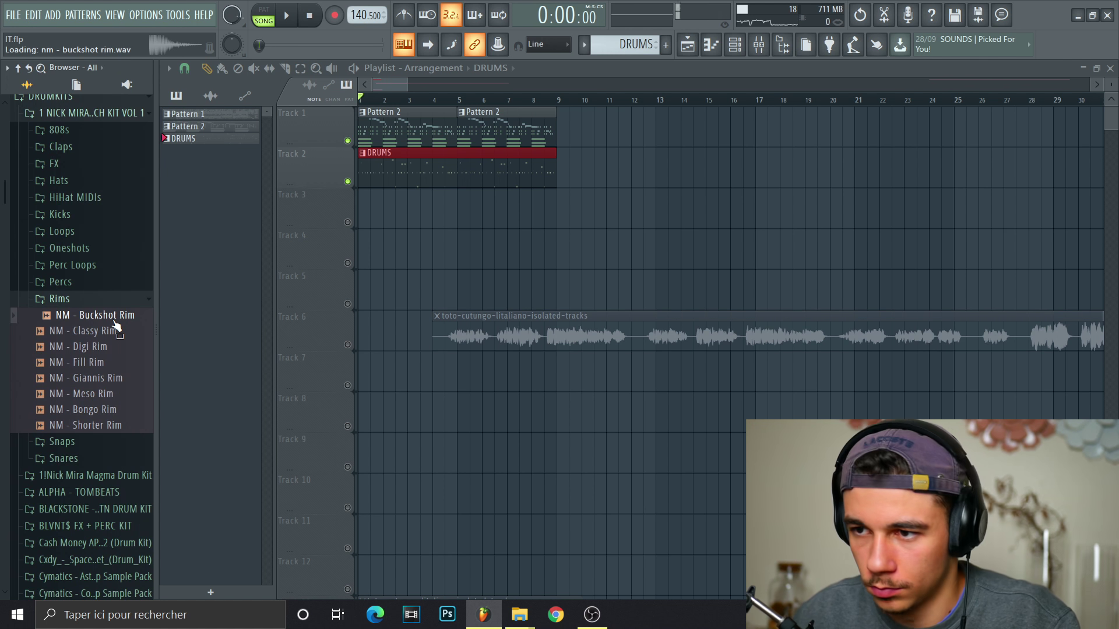
Add the NM - Buckshot Rim sample as a new channel below Counter Snares 02
click(745, 43)
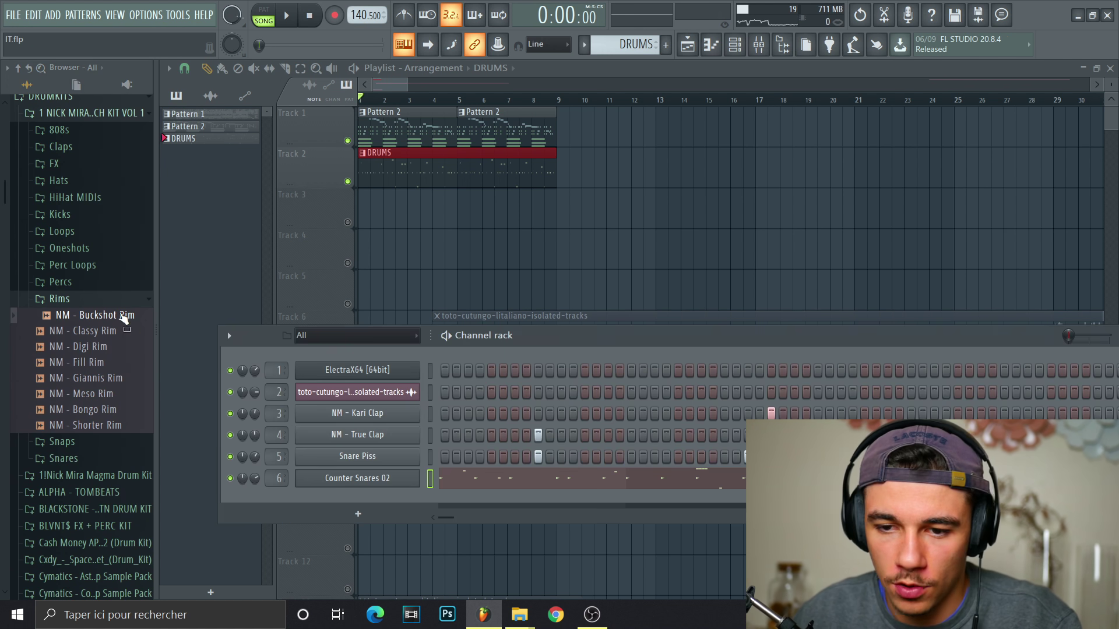
drag(124, 316, 368, 457)
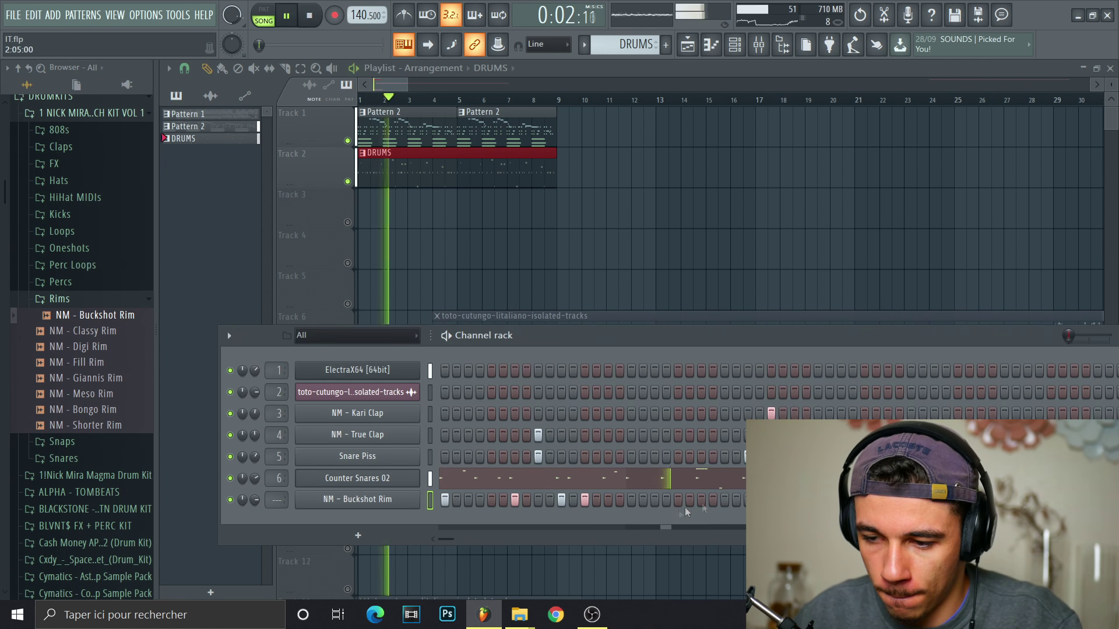
key(space)
key(space)
Place NM - Buckshot Rim hits on steps 17, 23 and 24 while the beat plays
click(631, 500)
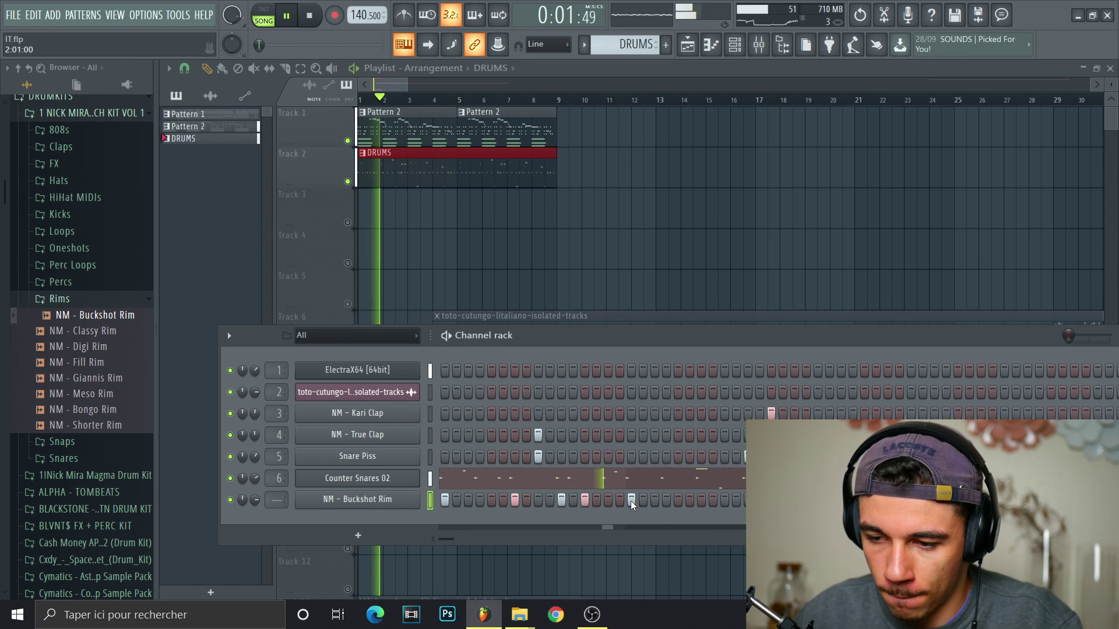
click(701, 500)
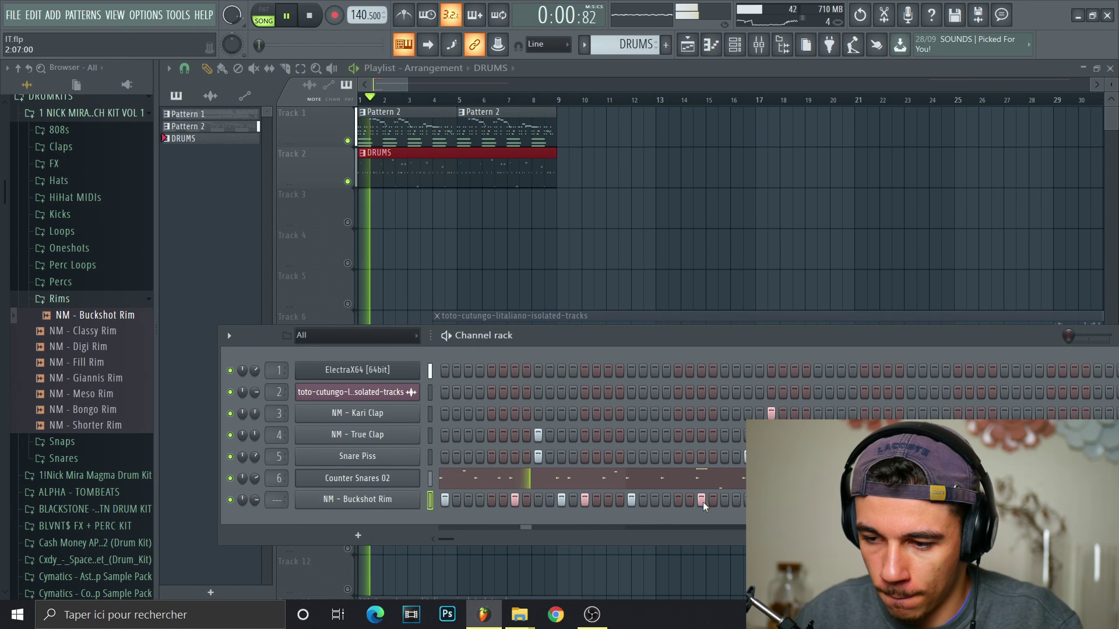
click(713, 500)
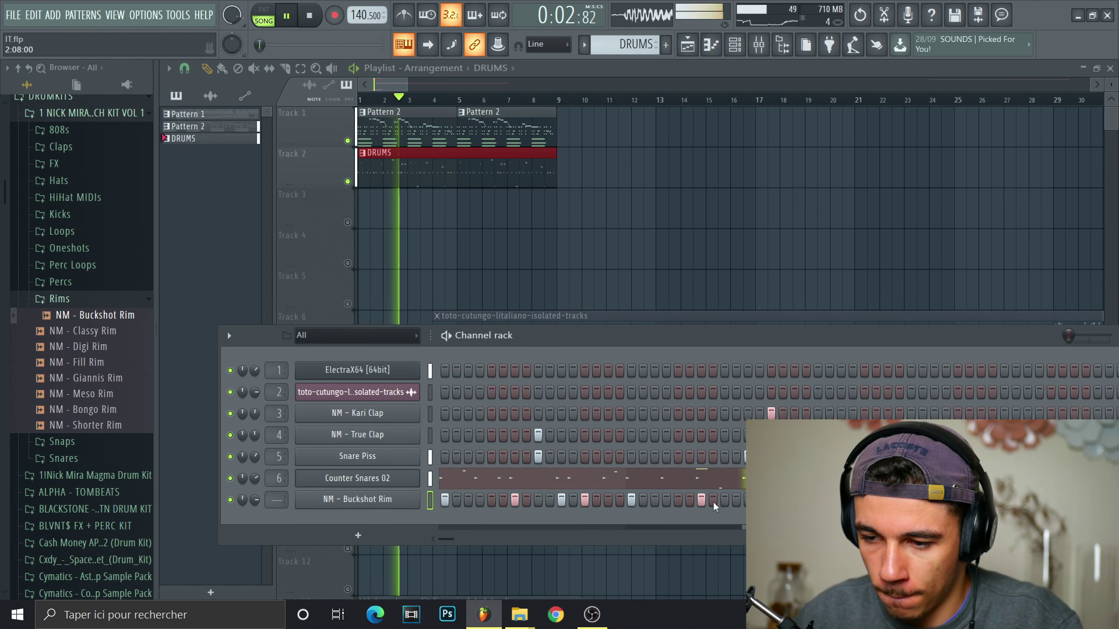
key(space)
Open NM - Buckshot Rim in the piano roll, check its snap setting, and add D4 hits late in bar 2
right_click(411, 499)
click(467, 435)
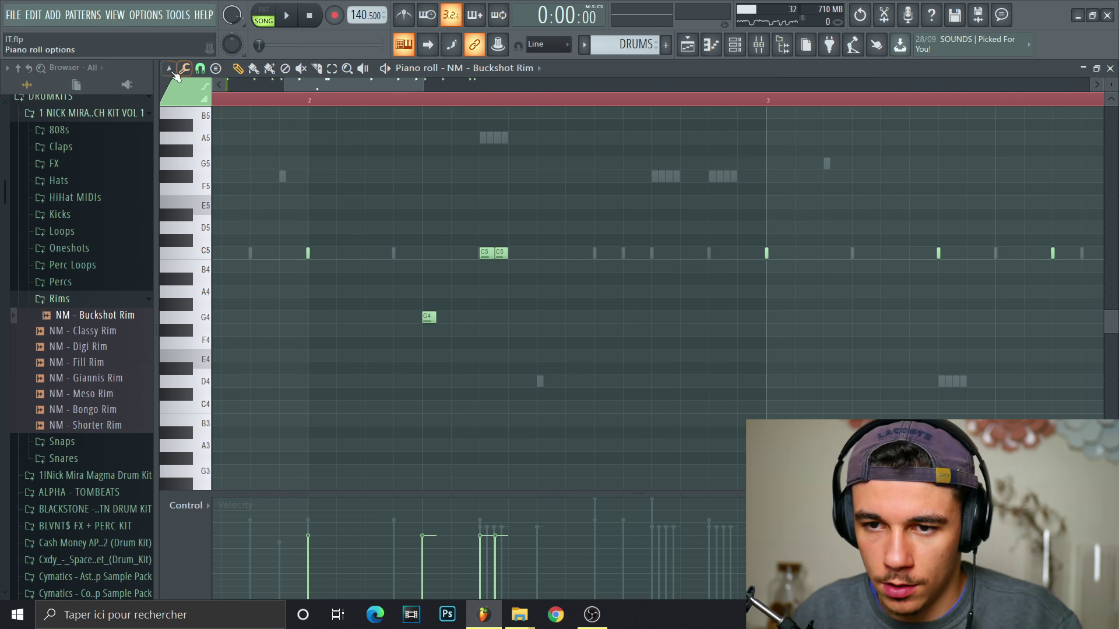
click(169, 69)
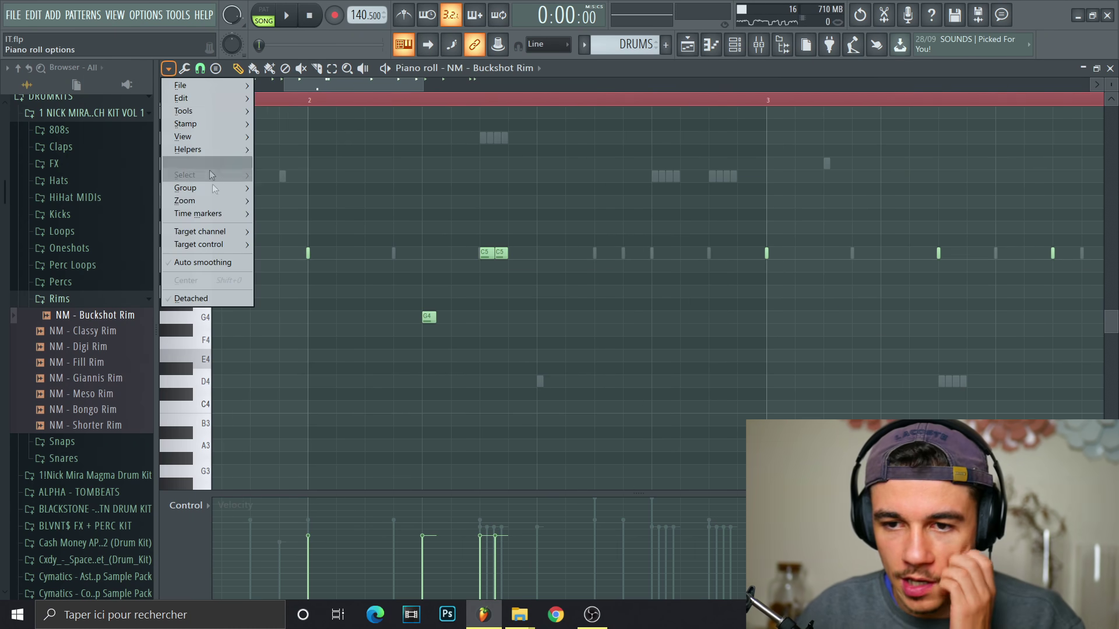
mouse_move(231, 162)
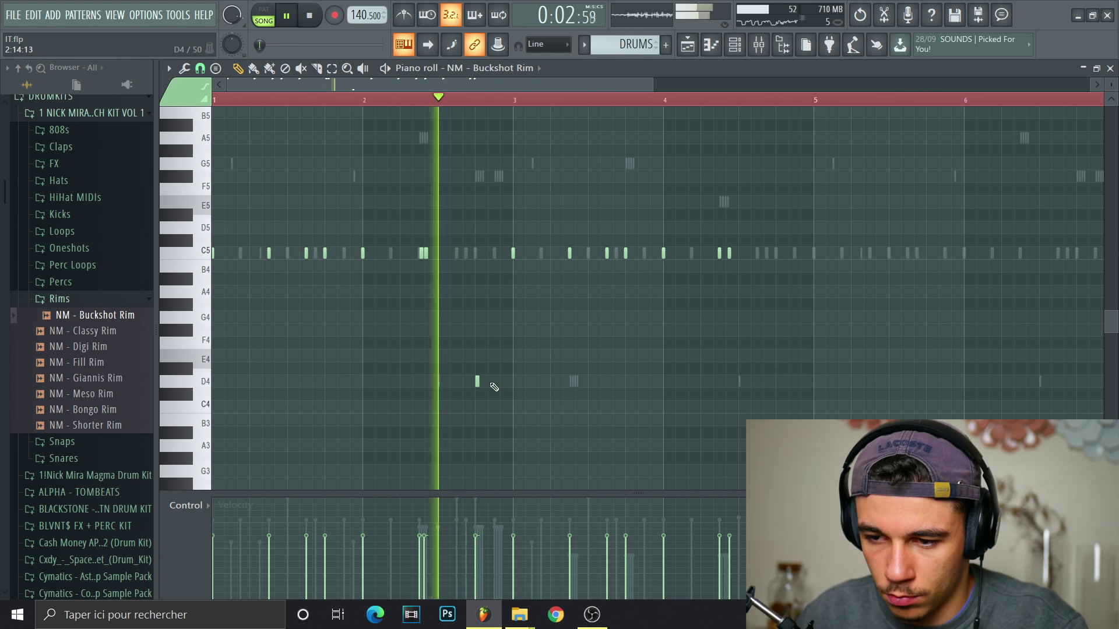
click(489, 381)
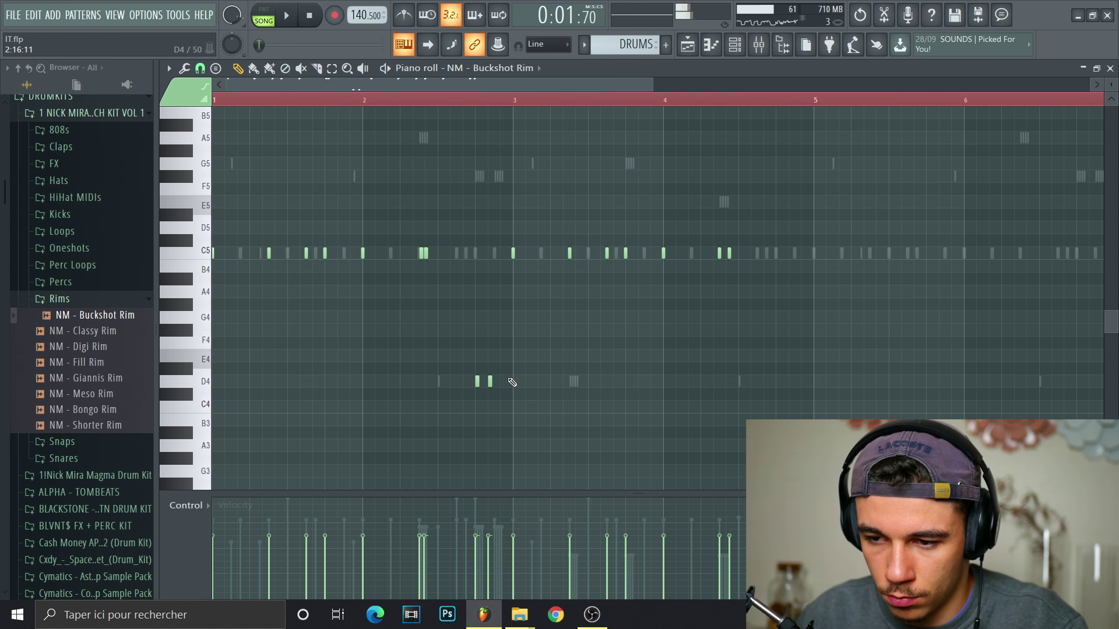
scroll(514, 382, up, 3)
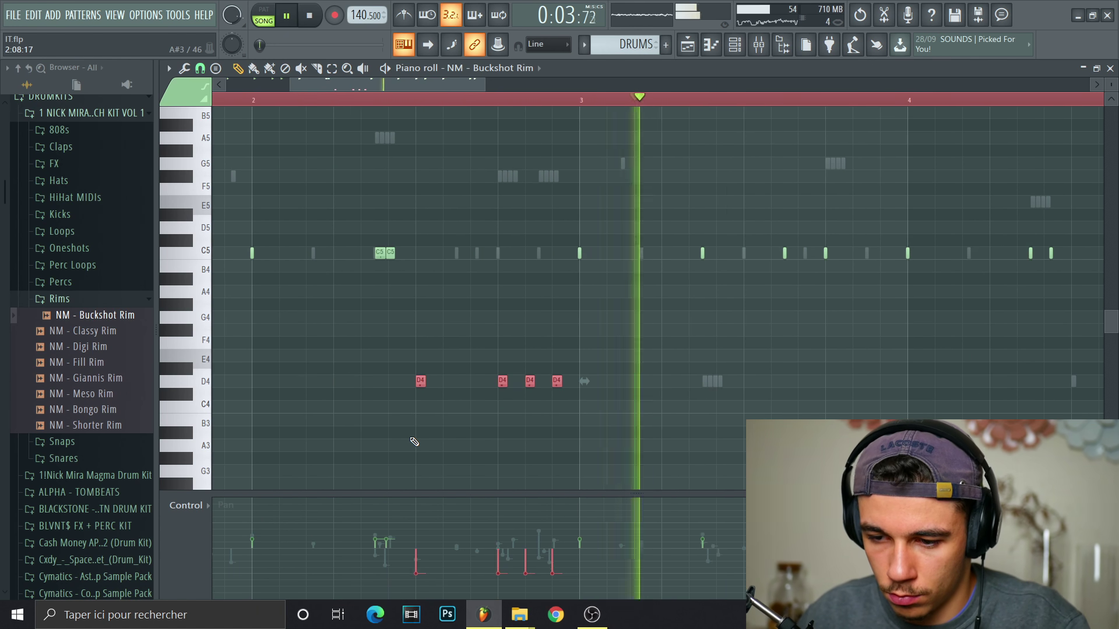
key(space)
key(space)
ctrl+click(466, 445)
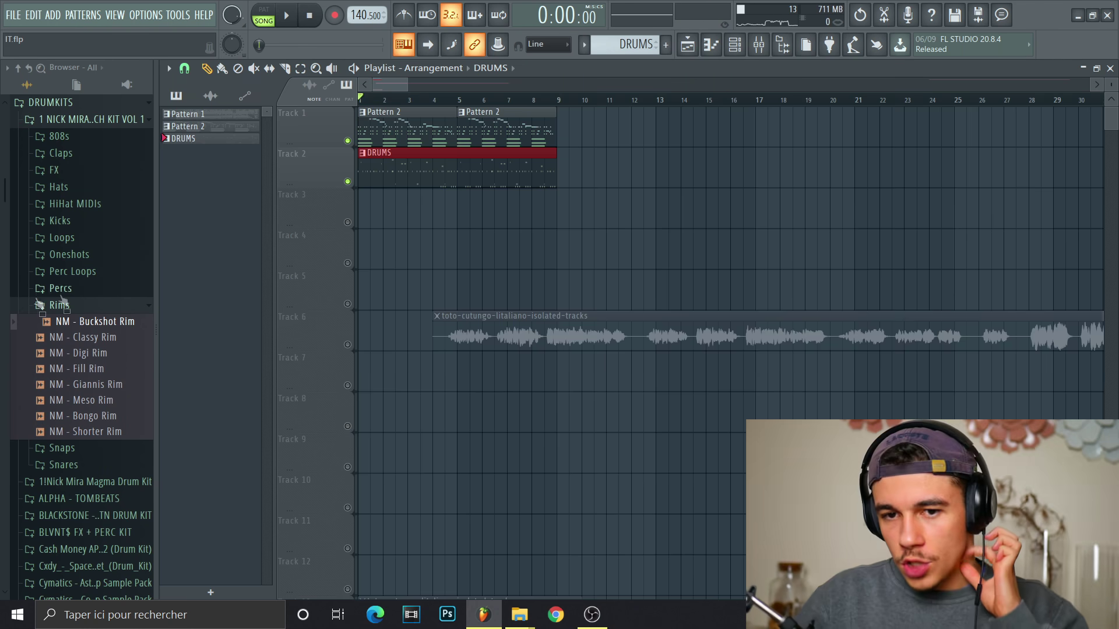
Load the 808 Dist sample as a new channel on mixer track 8 and open its cut group options and sample settings
drag(5, 190, 5, 298)
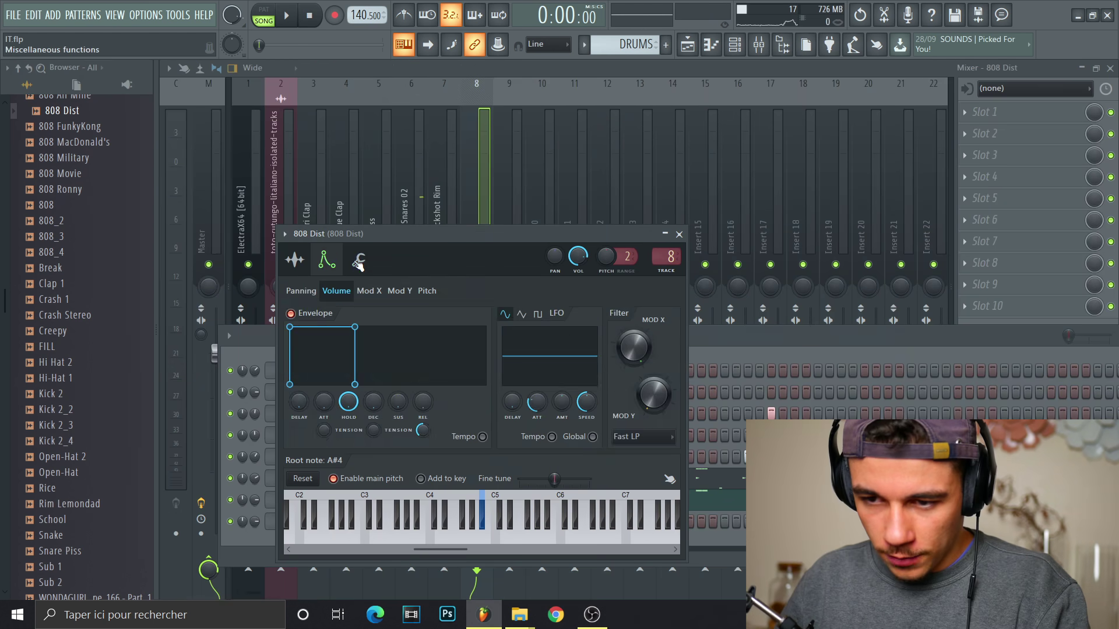
click(358, 262)
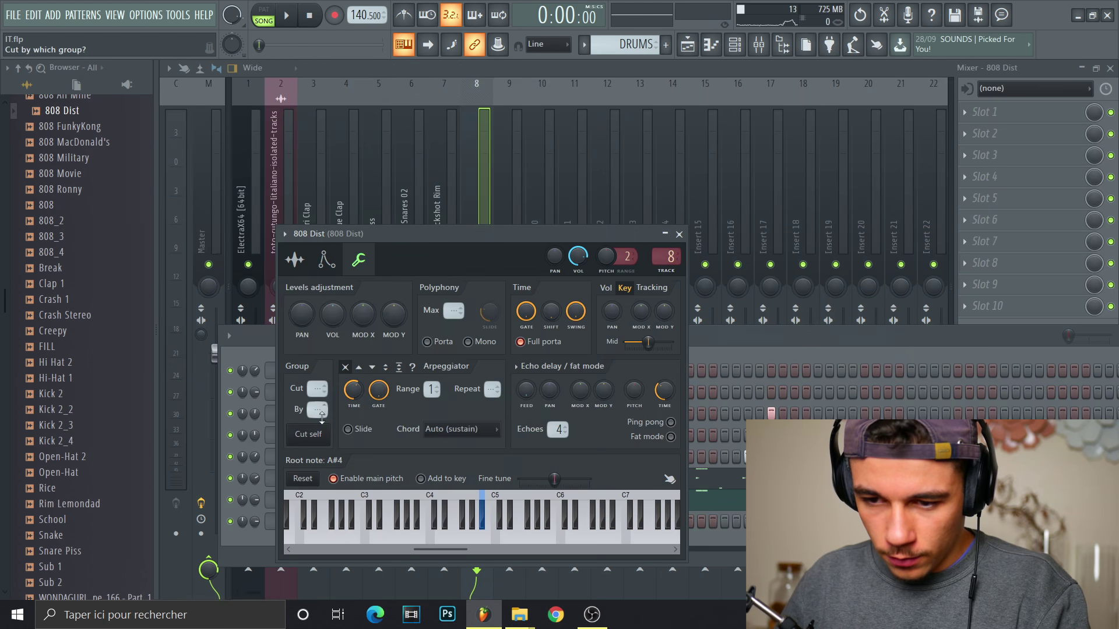
click(295, 261)
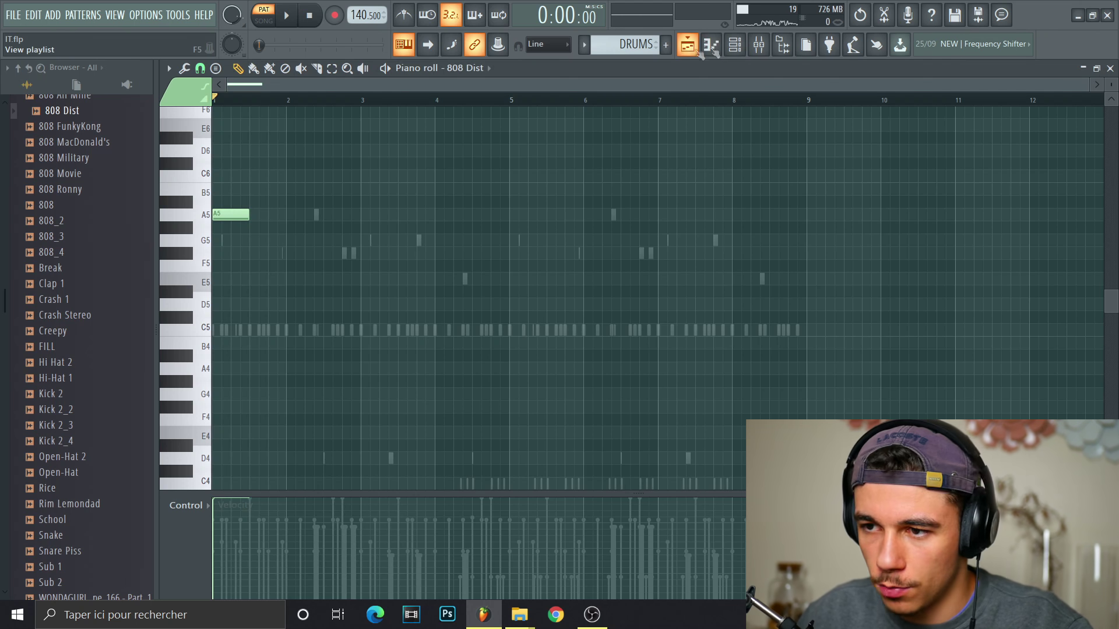
In the 808 Dist piano roll, turn the E7 note at 2:09 into a short slide note and add a four-step C7 note at 2:13
click(711, 46)
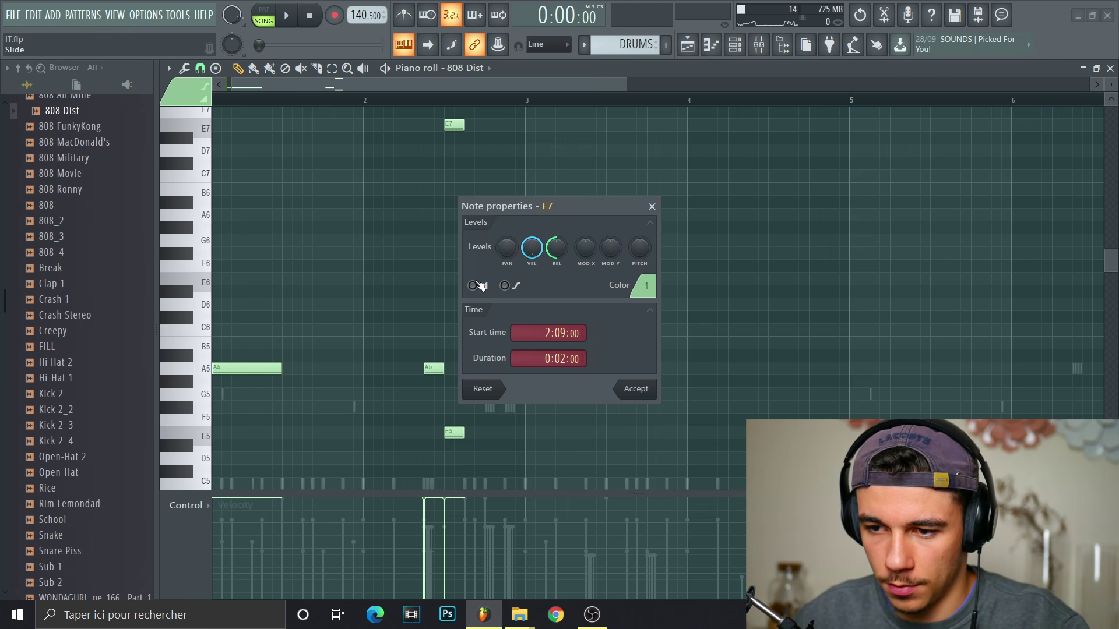
click(634, 392)
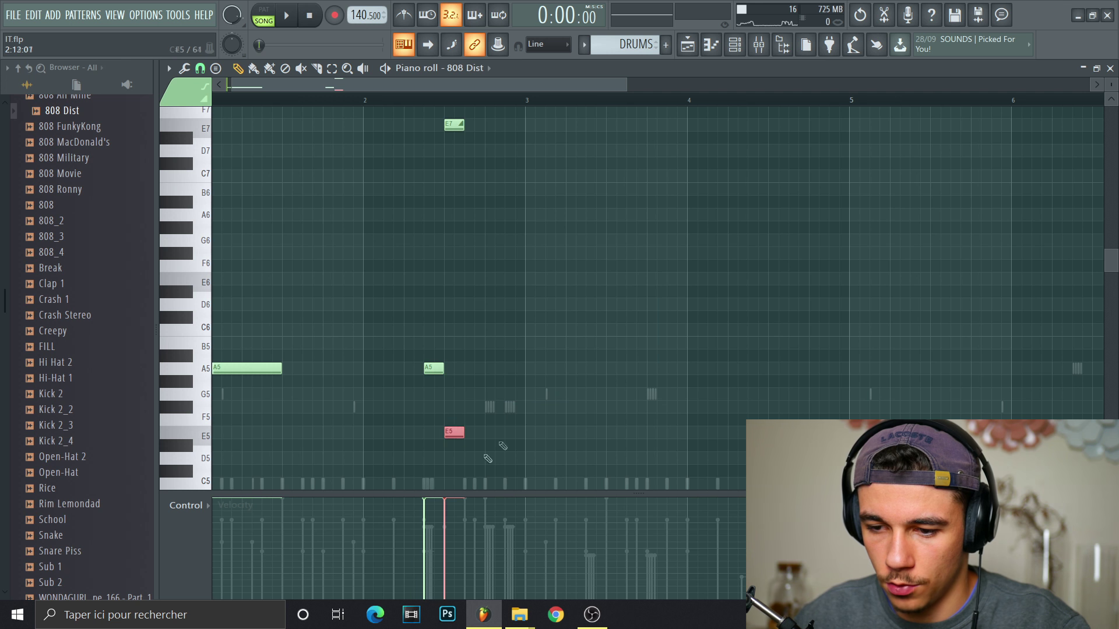
scroll(500, 388, down, 3)
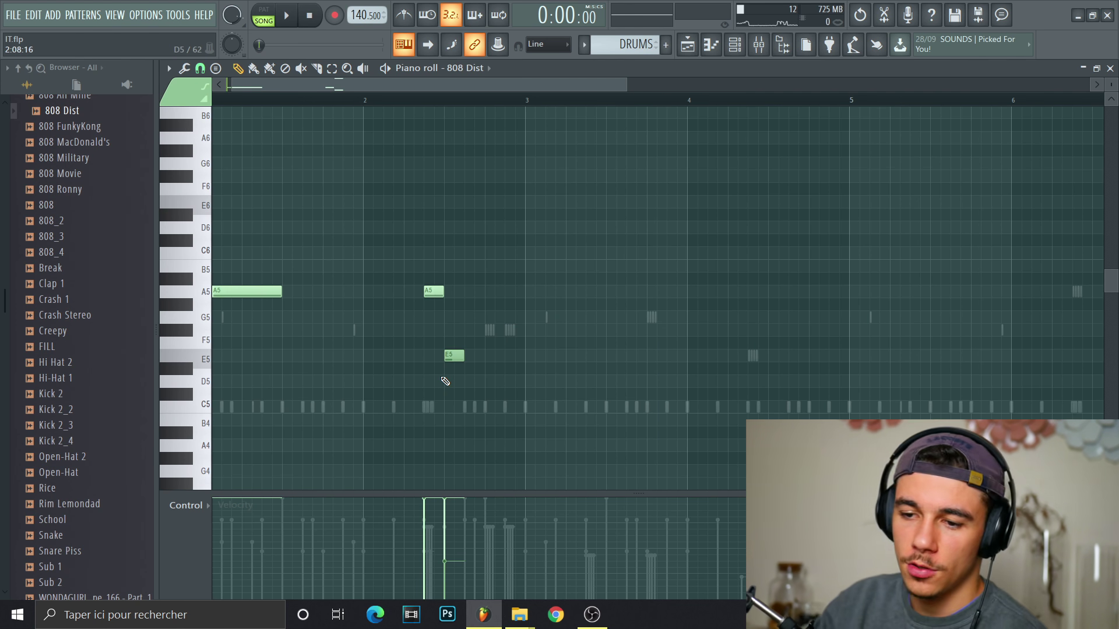
scroll(512, 371, up, 3)
key(space)
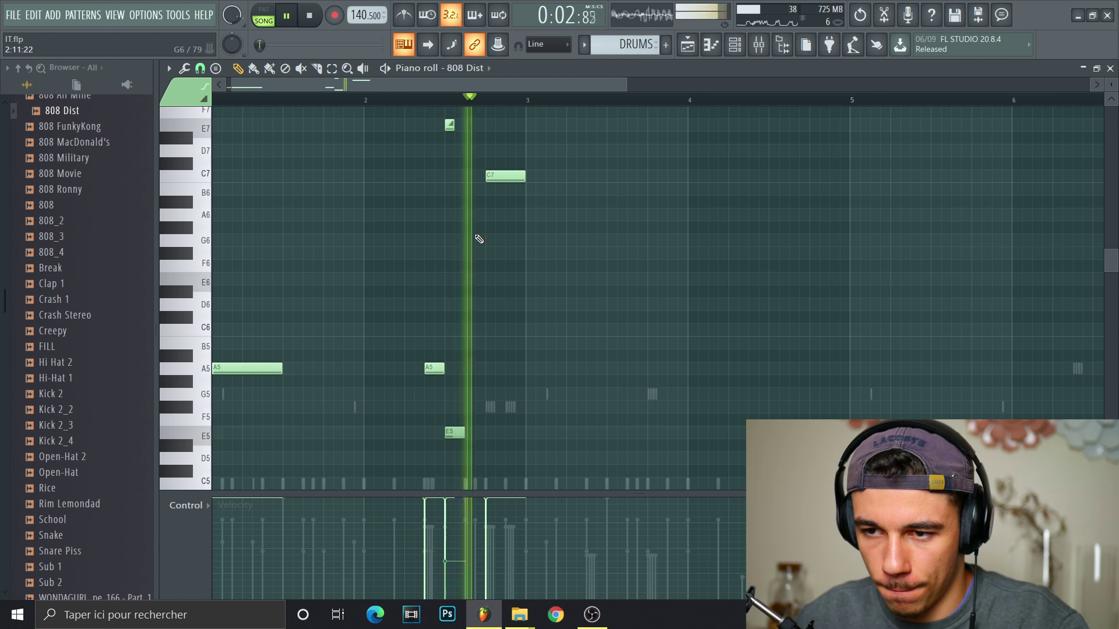
key(space)
Add a two-step D7 note at 2:11 between the E7 slide and the C7 note, and play it back
click(460, 163)
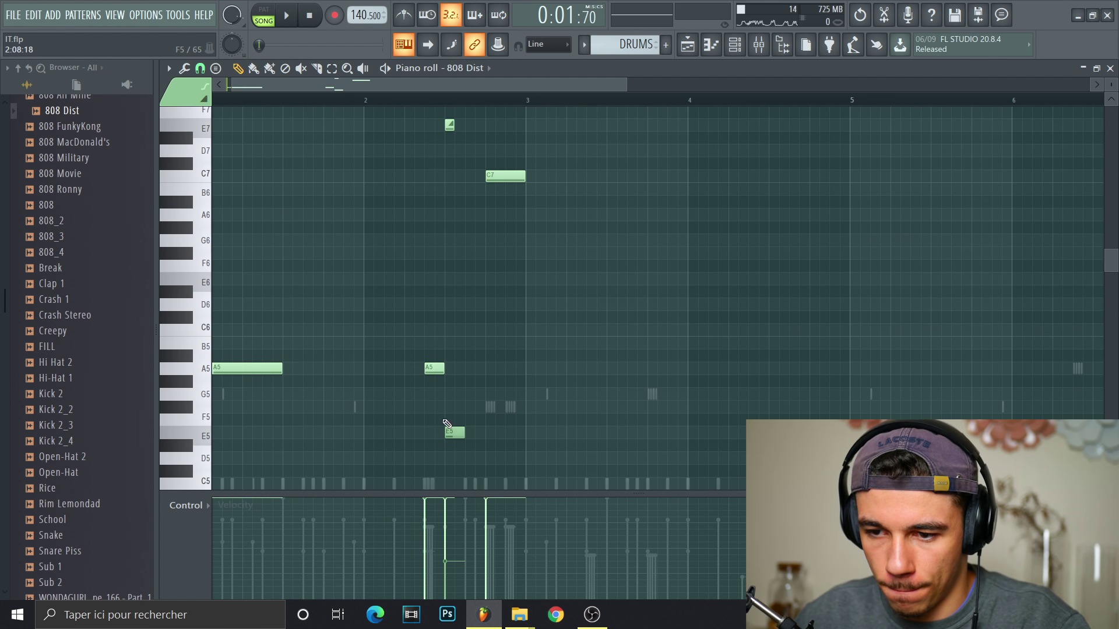
click(471, 150)
key(space)
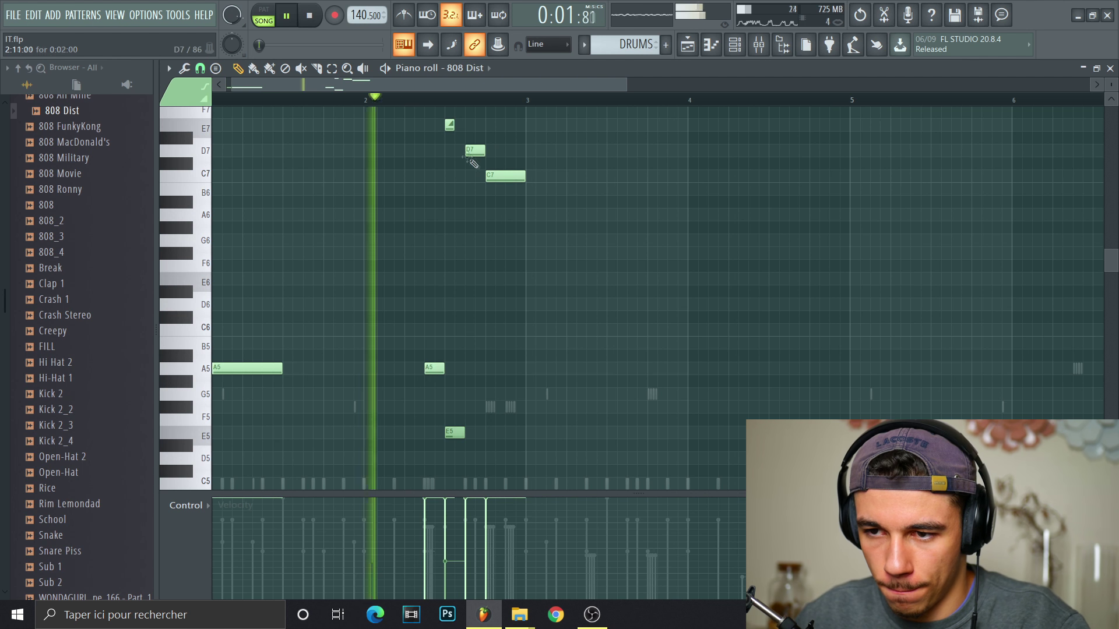
key(space)
Turn the C7 note at 2:13 into a short slide note above the C5 note, lower the C5 velocity, and audition the bar
double_click(488, 176)
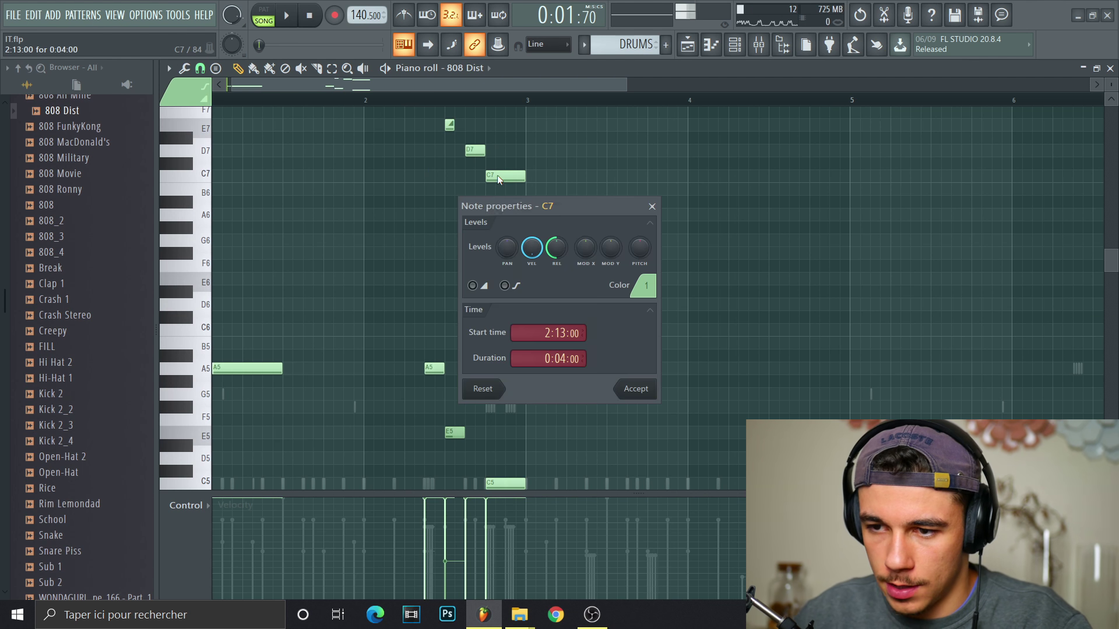
click(635, 390)
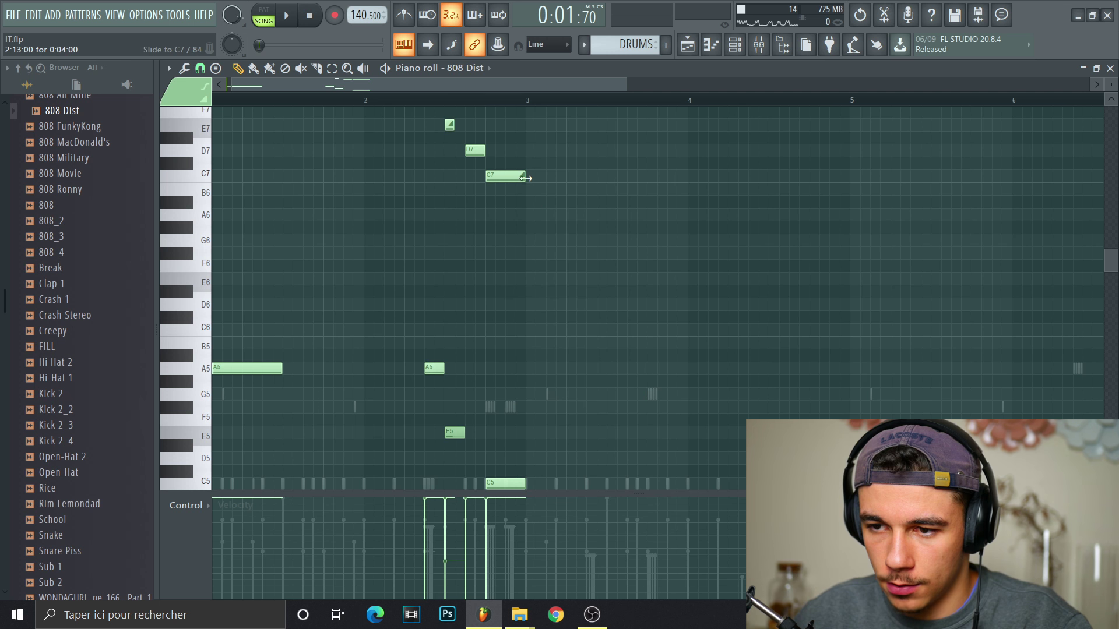
scroll(591, 456, down, 2)
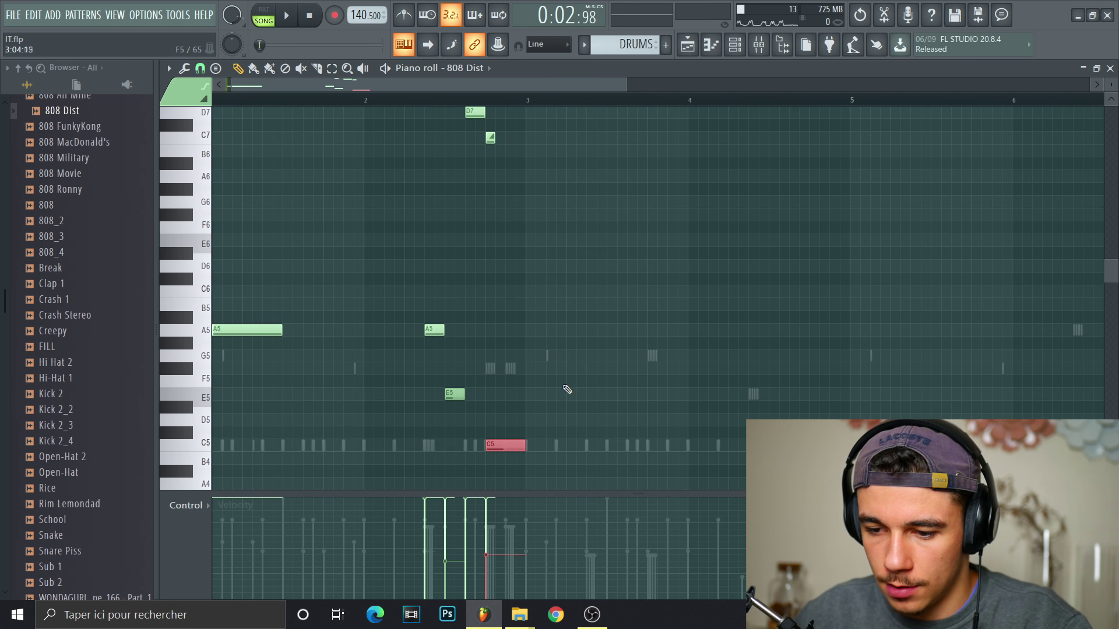
key(space)
key(space)
key(space)
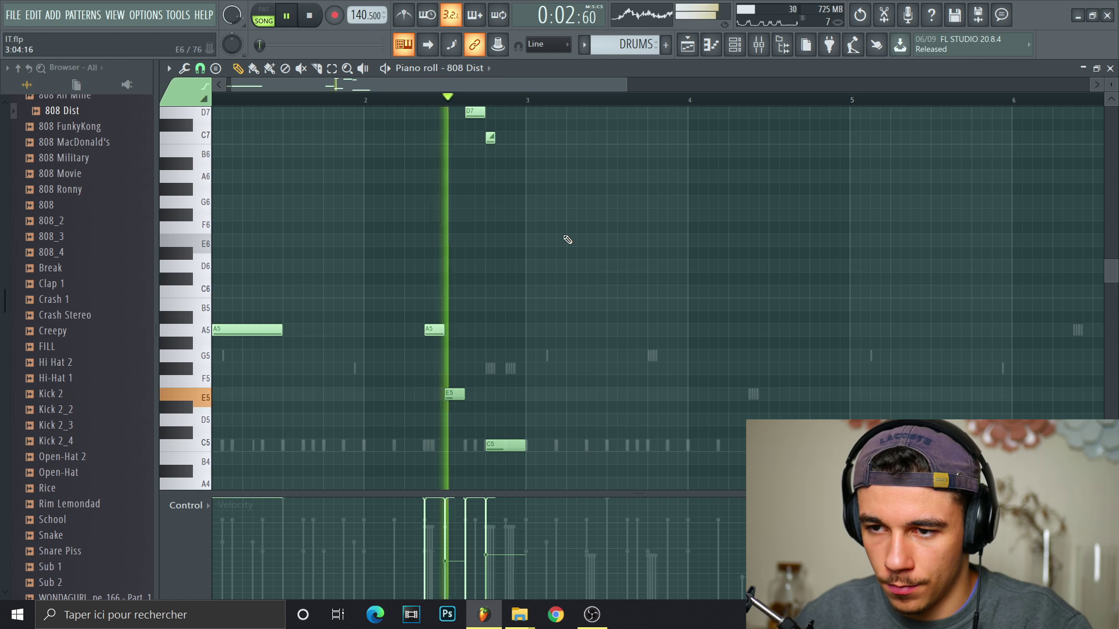
key(space)
Program E5, A5 and a two-step E6 note at 4:11 in bar 4, trying the last one at F#6 during playback
key(space)
scroll(532, 320, down, 3)
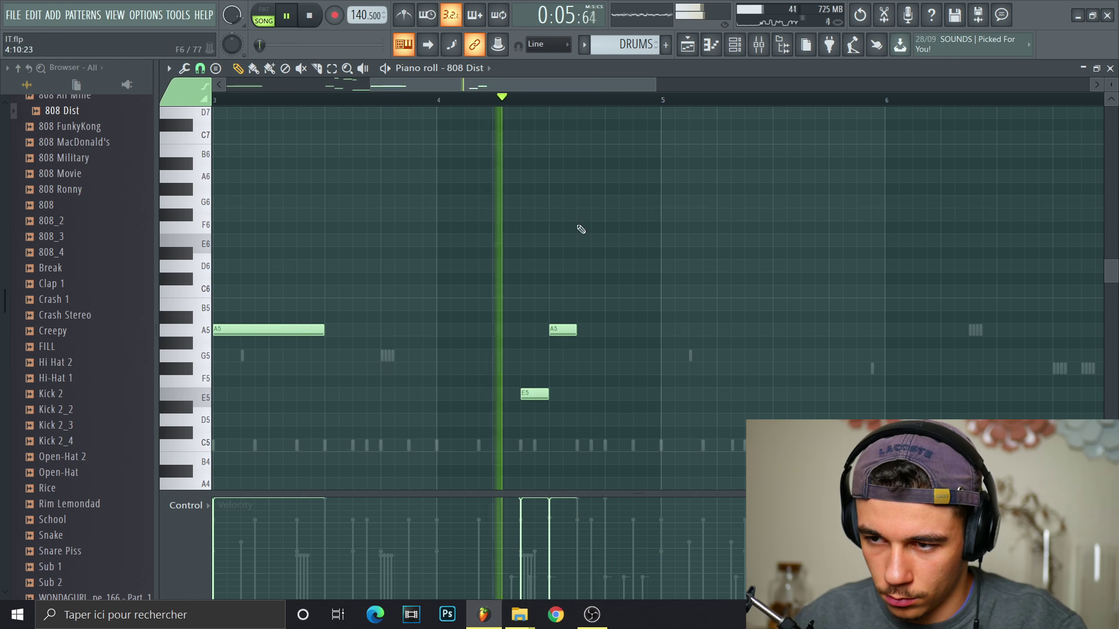
click(586, 202)
key(space)
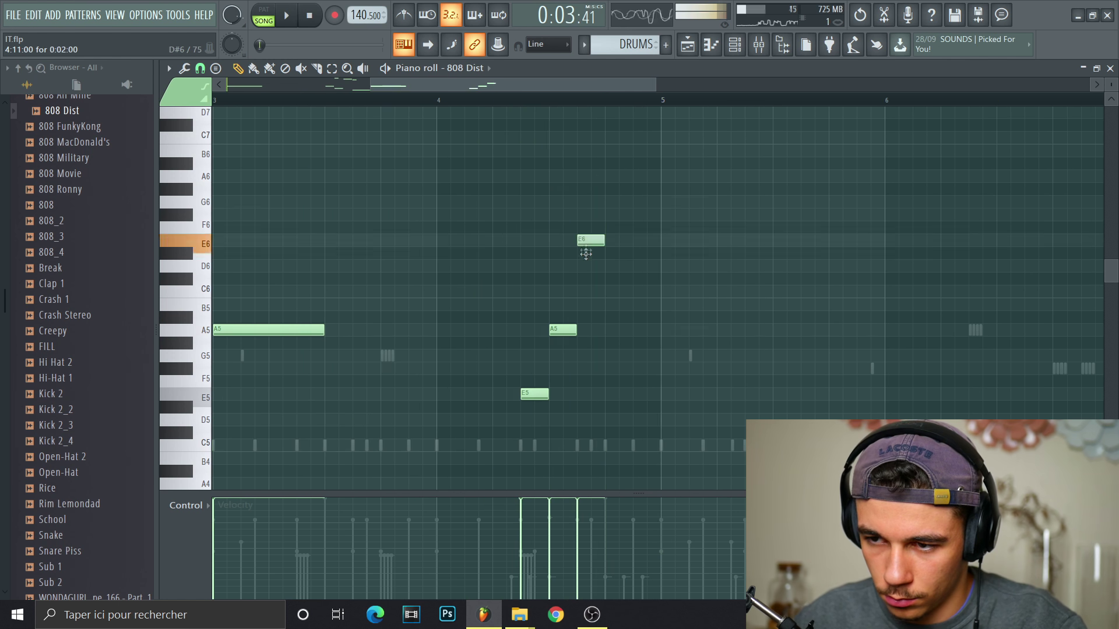
drag(587, 281, 584, 229)
key(space)
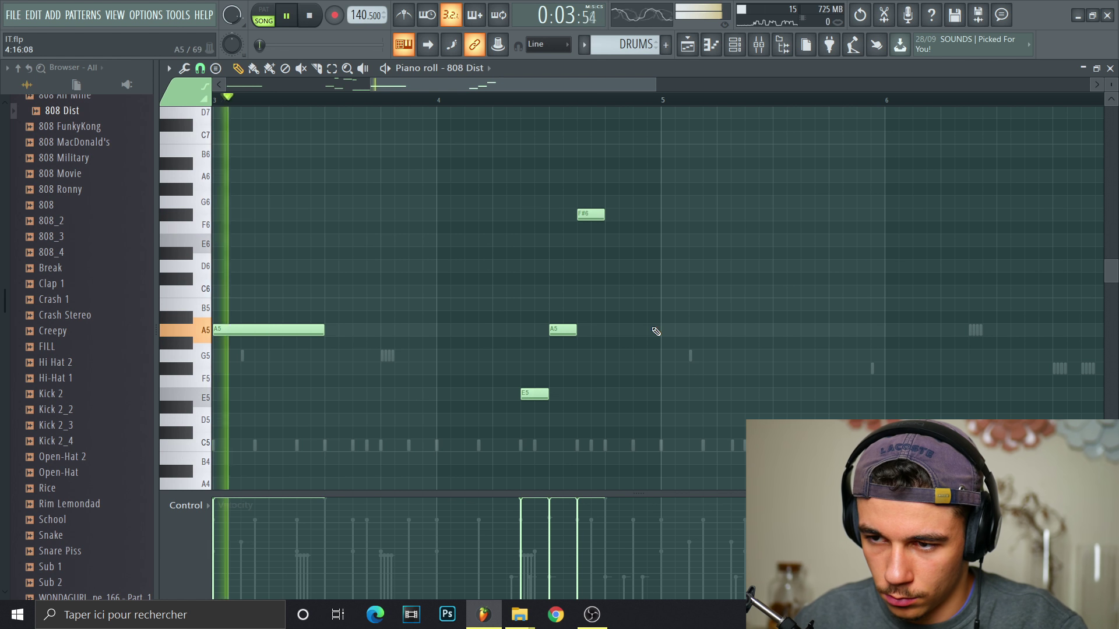
drag(592, 231, 592, 249)
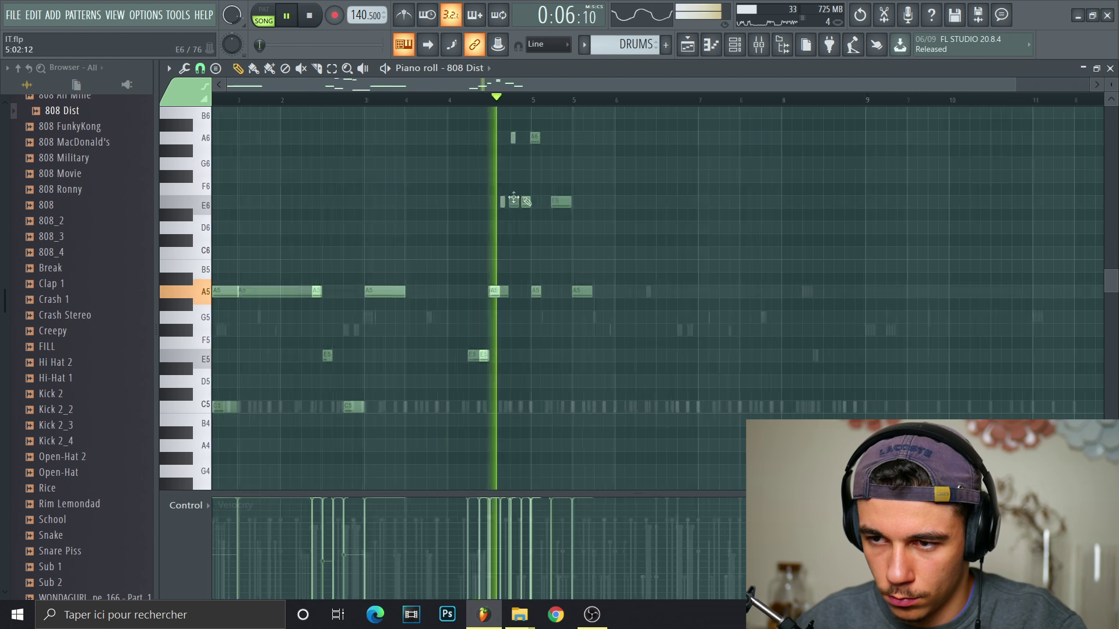
Continue the 808 line with A6 and E6 hits at the end of bar 4 and a long A5 note starting bar 5
scroll(513, 198, down, 1)
key(space)
key(space)
drag(518, 294, 546, 294)
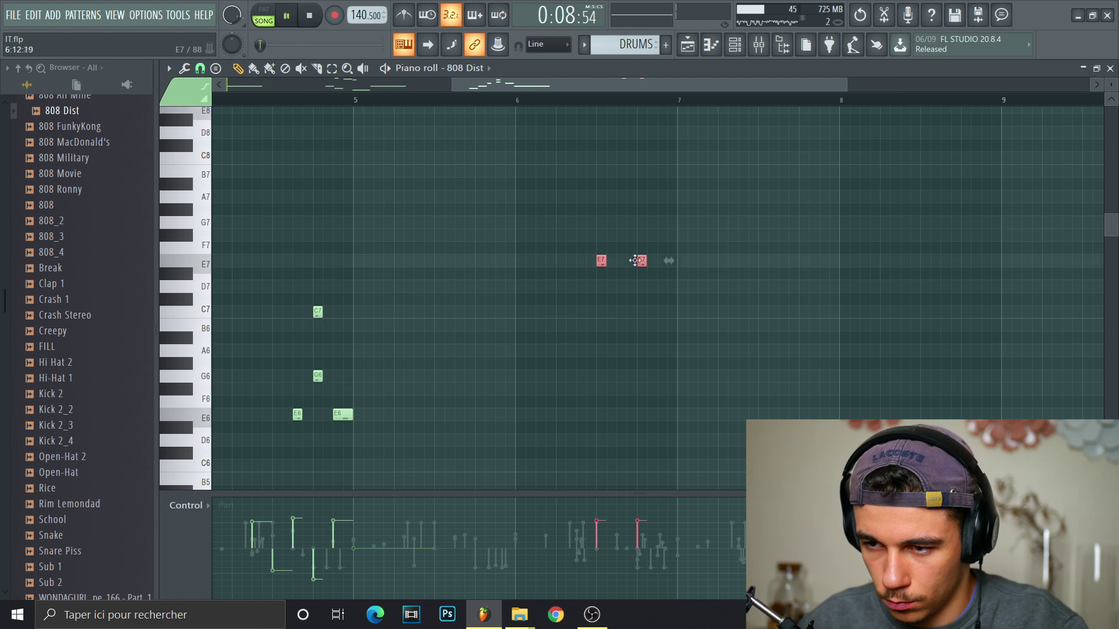
Add E7 hits late in bar 6, an A5 note just before bar 7 and a two-step E6 note at 7:01
drag(641, 260, 642, 260)
key(space)
key(space)
key(ctrl+d)
click(645, 579)
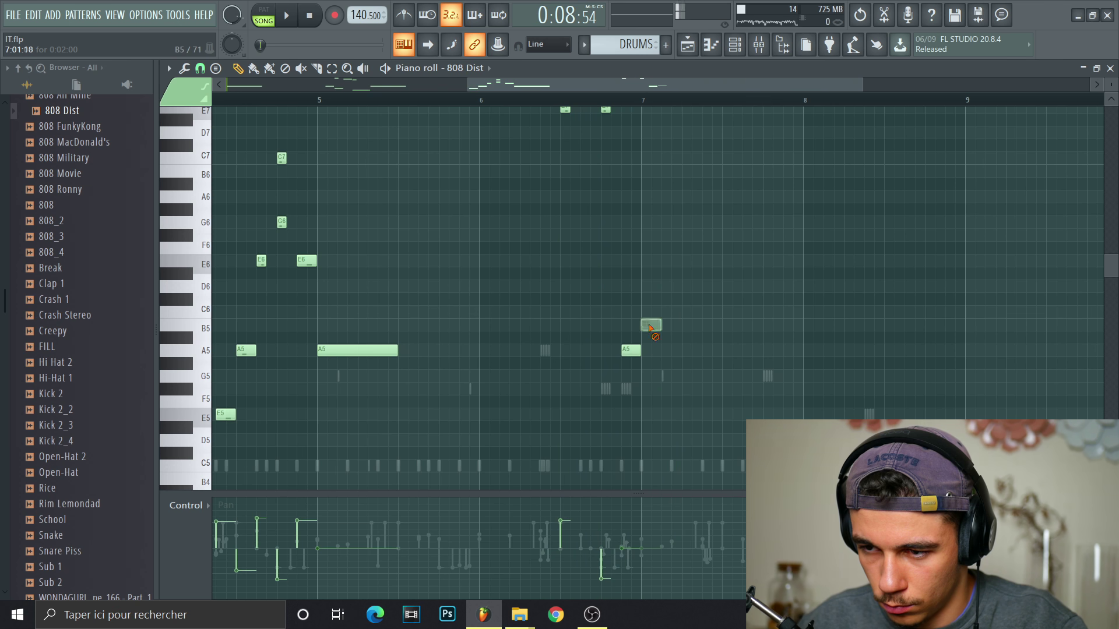
key(space)
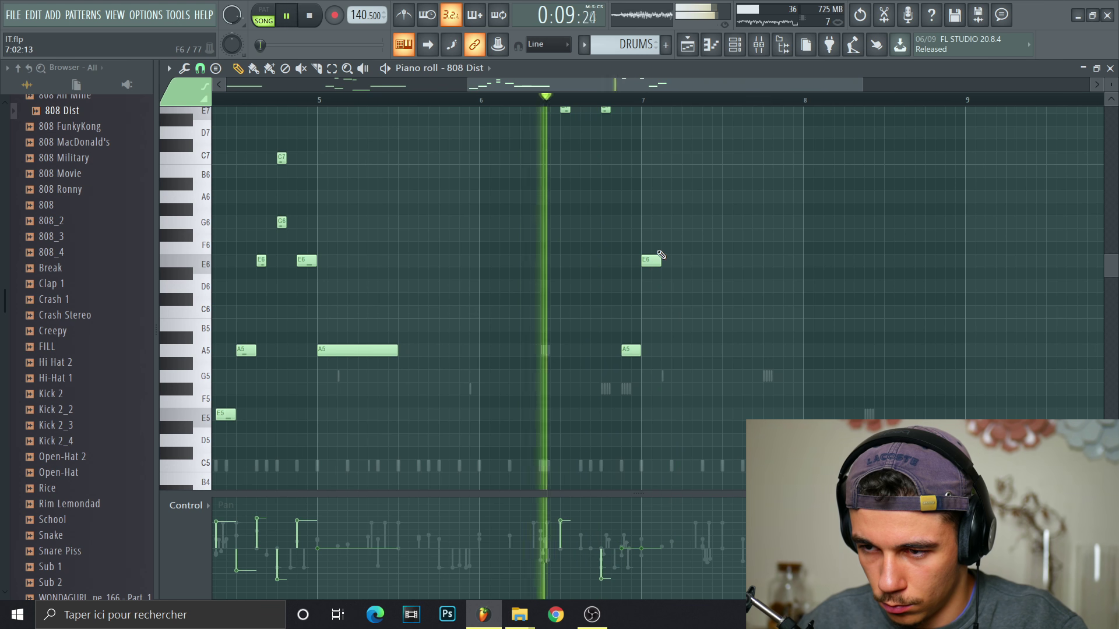
Turn the E6 note at 7:01 into a slide note two steps long and play it back
drag(660, 263, 679, 266)
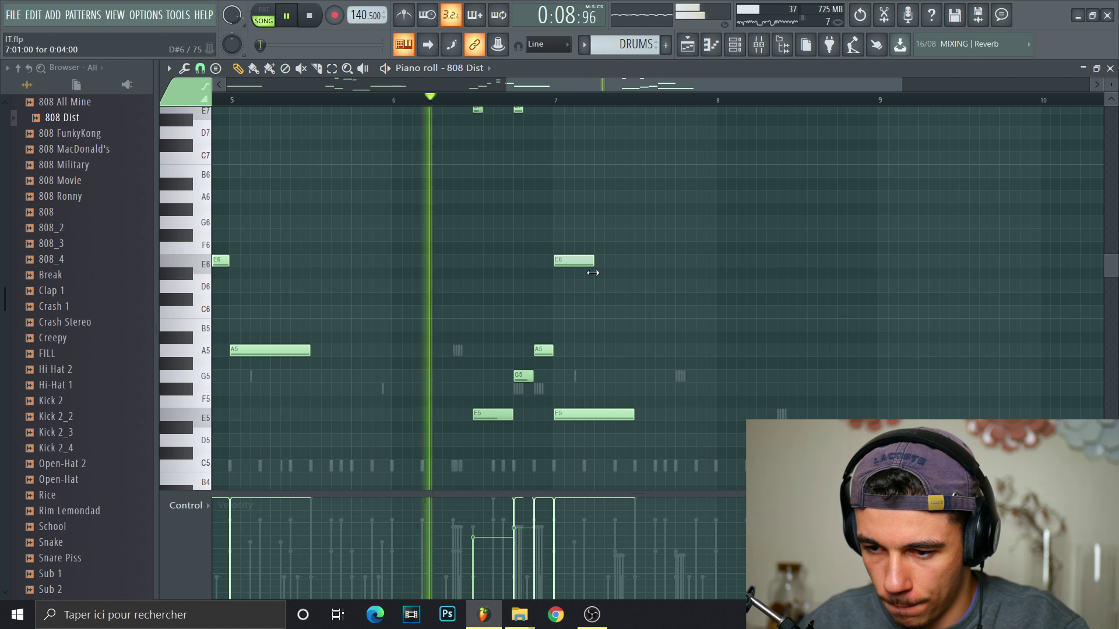
click(583, 262)
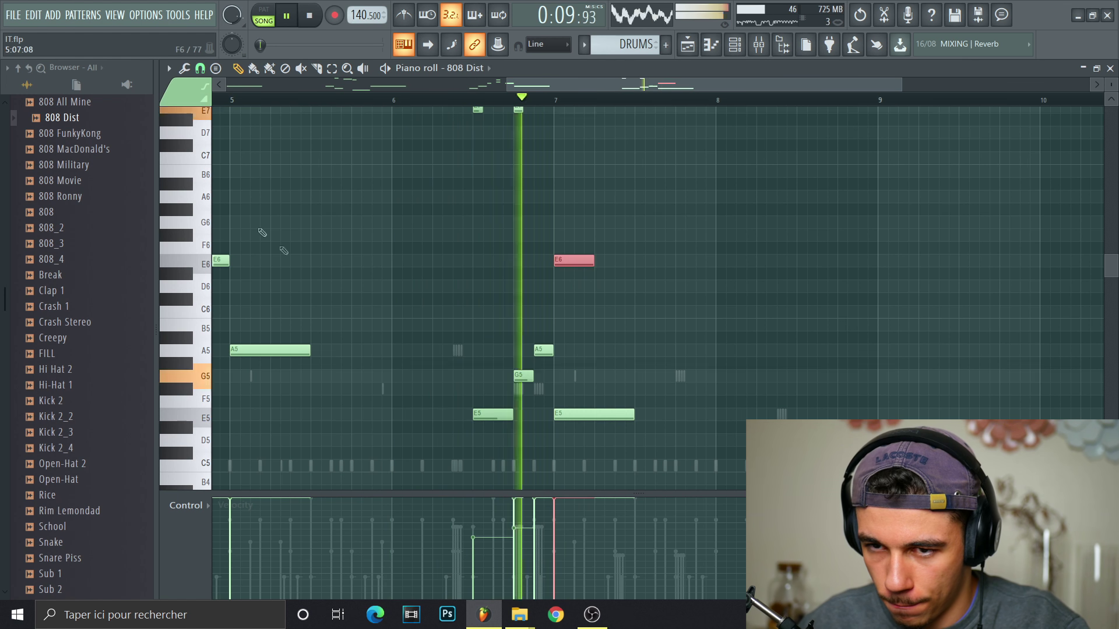
double_click(582, 263)
click(473, 285)
click(635, 389)
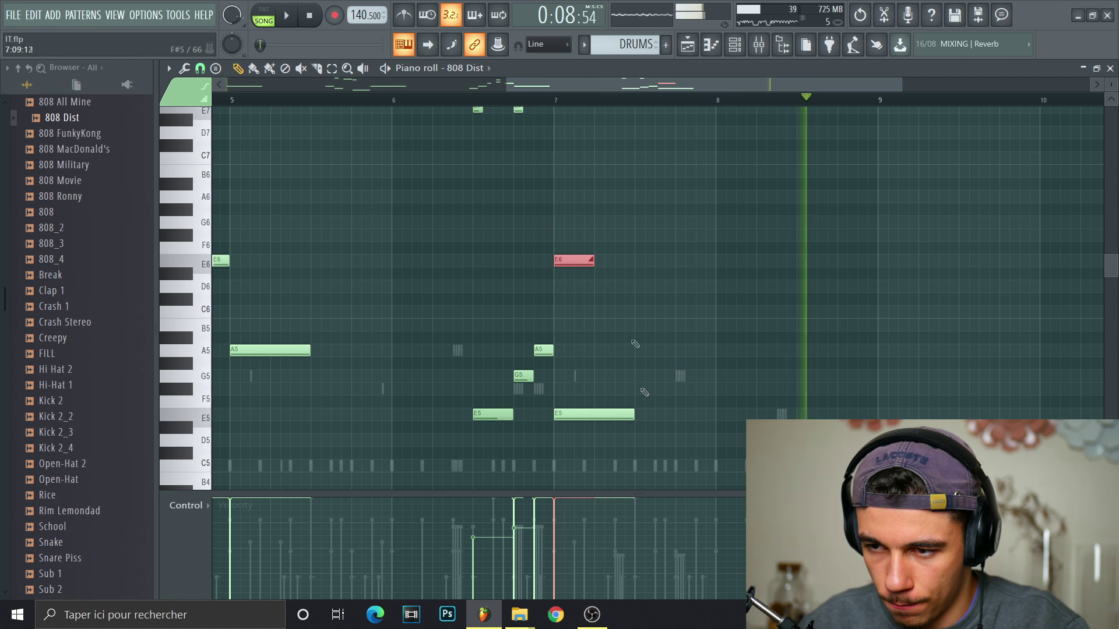
drag(592, 262, 574, 263)
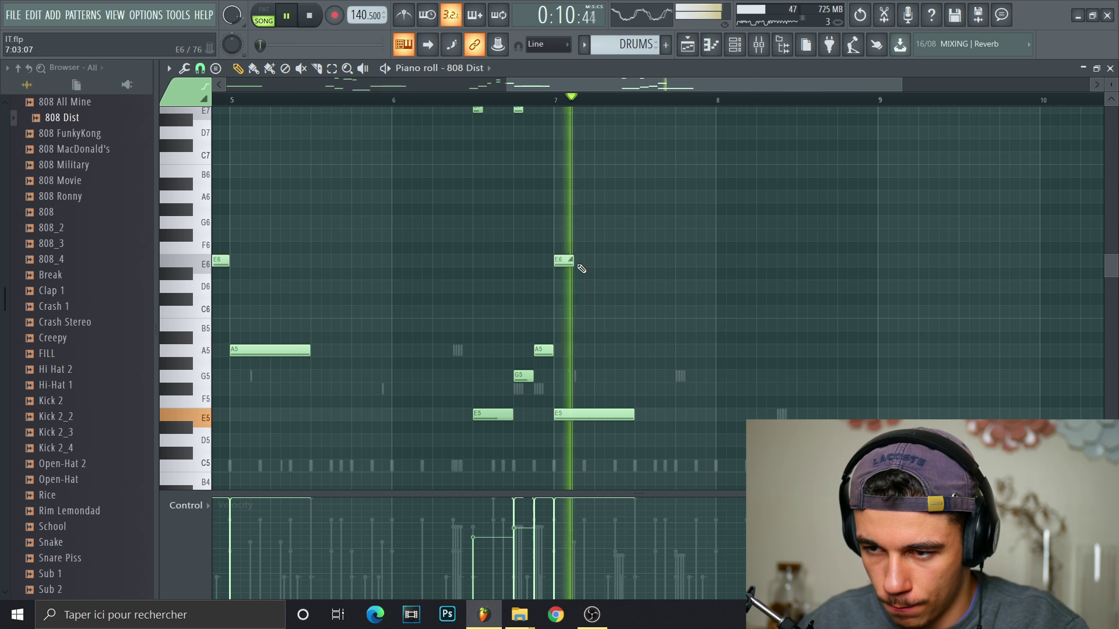
key(space)
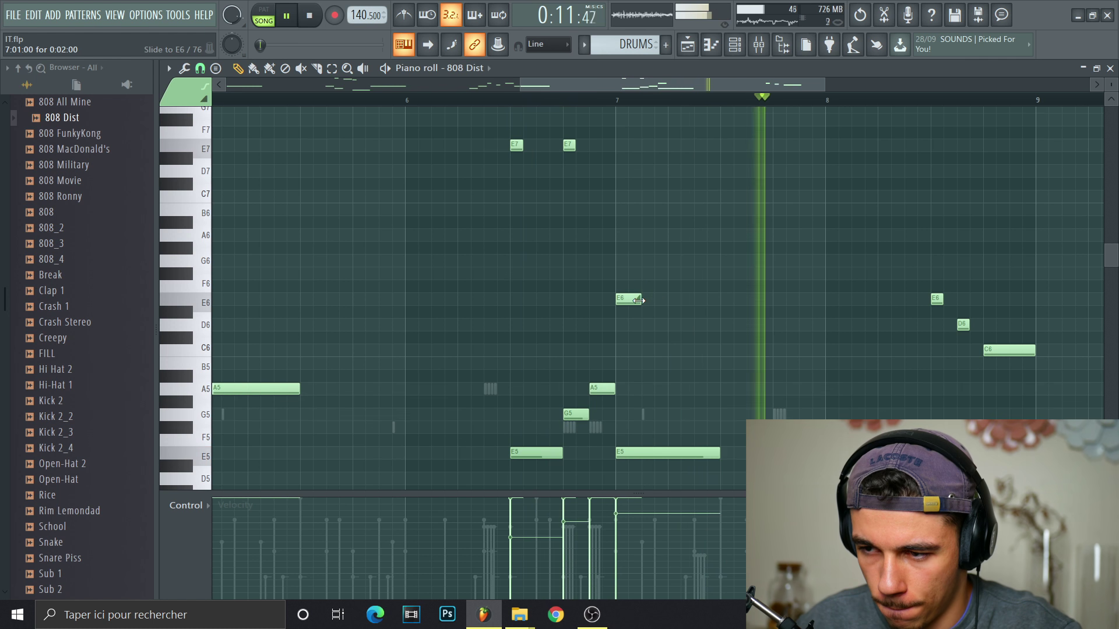
Load Decapitator on the 808 Dist mixer track and adjust its Drive and Output while the beat plays
scroll(641, 302, down, 3)
ctrl+scroll(642, 303, down, 3)
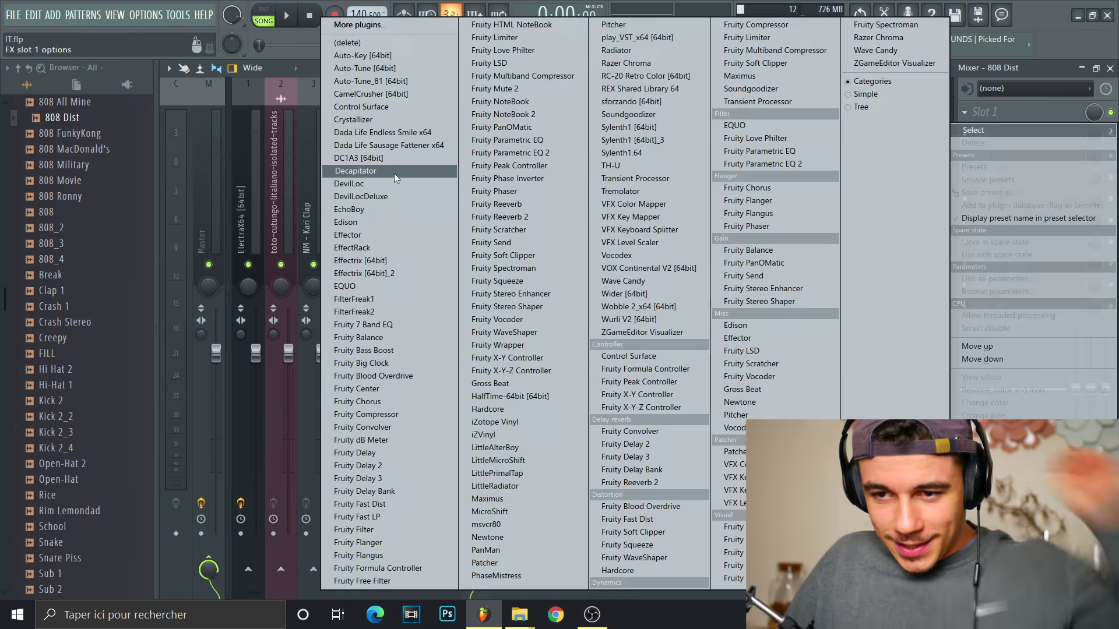
click(375, 200)
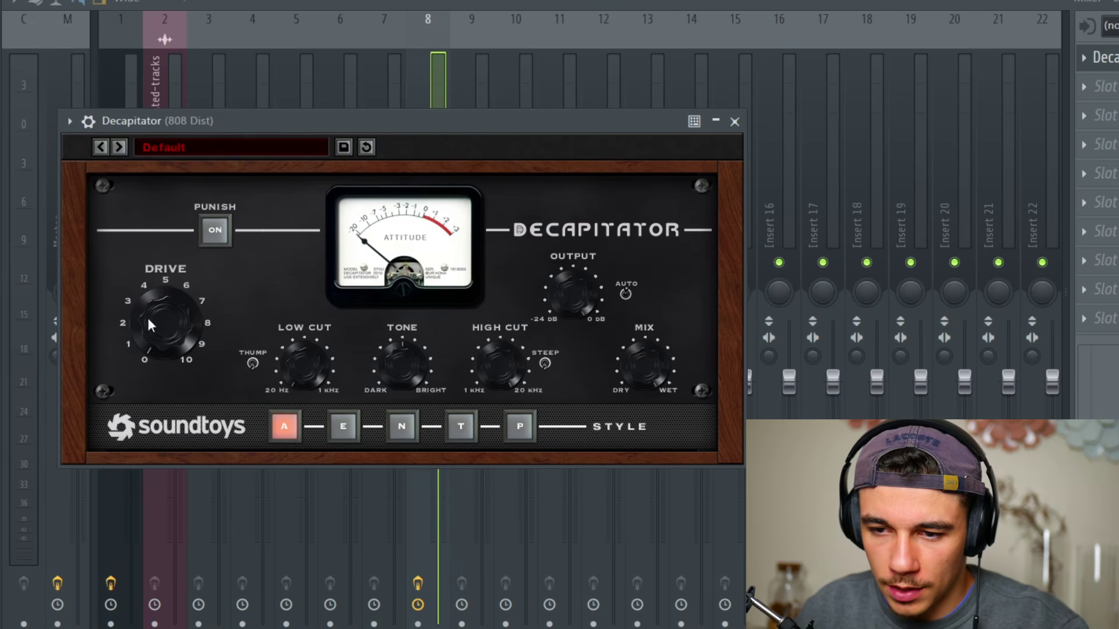
drag(153, 293, 156, 281)
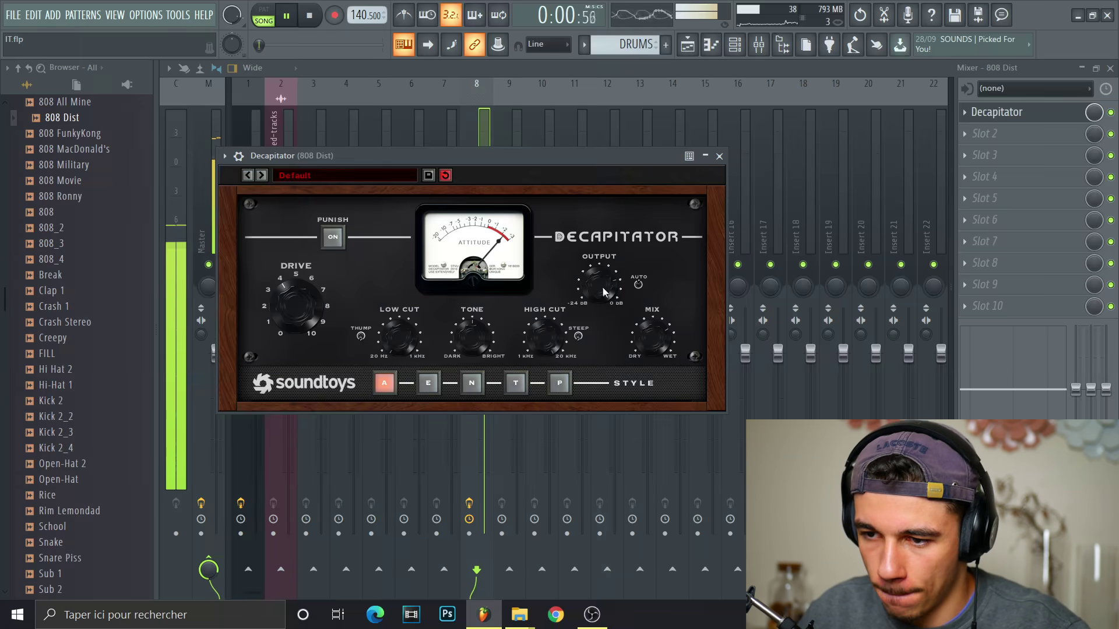
drag(603, 287, 601, 274)
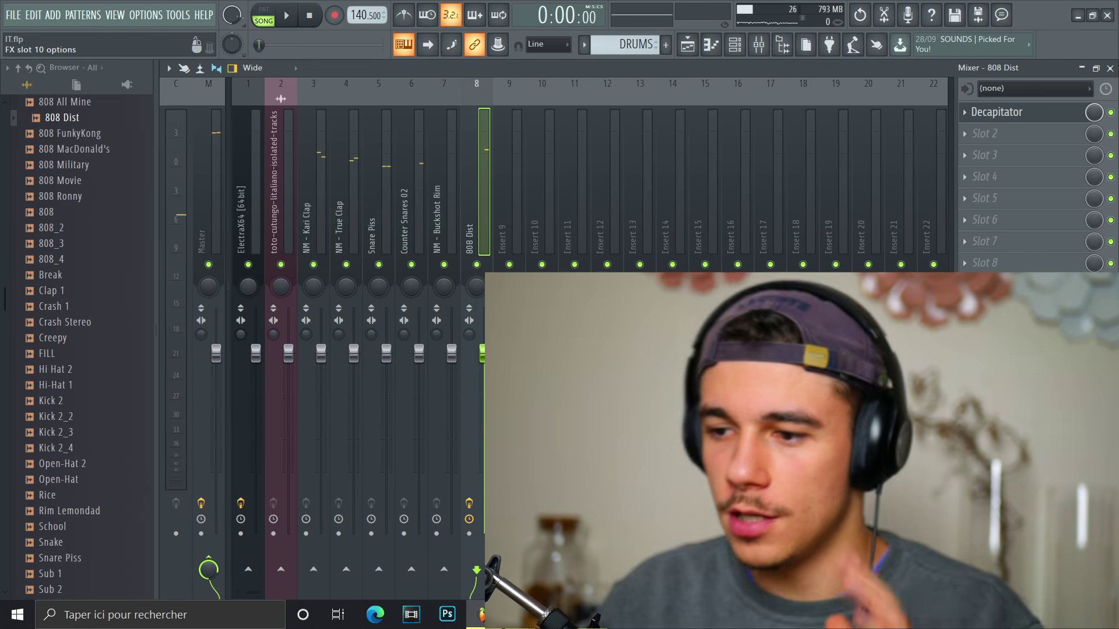
Load Fruity Reeverb 2 into effect slot 10 of the 808 Dist mixer track and audition it
click(965, 306)
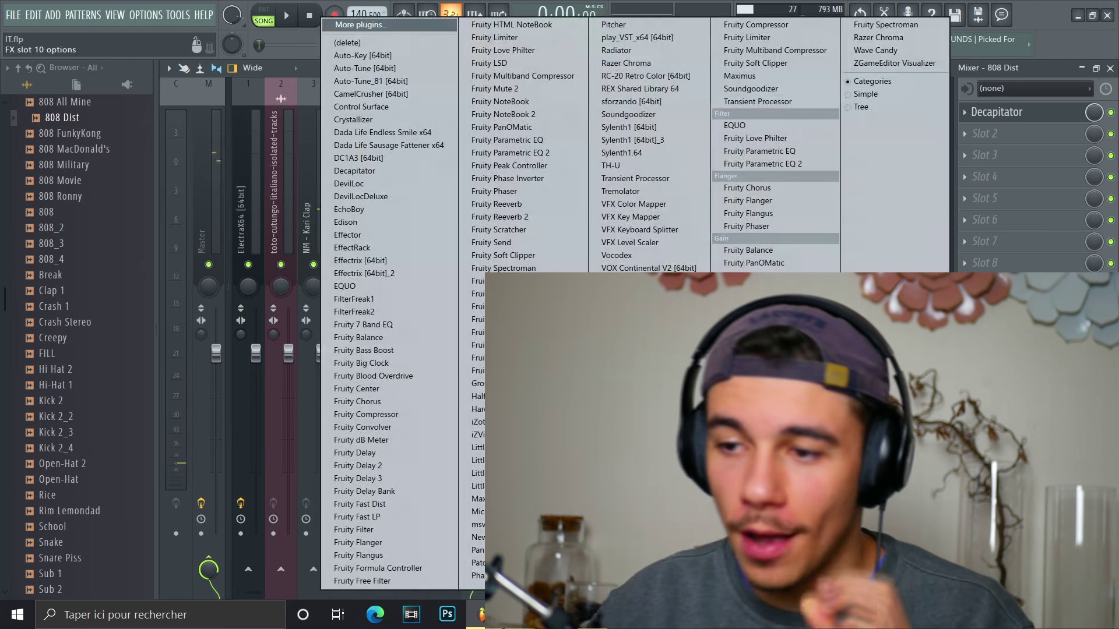
click(670, 481)
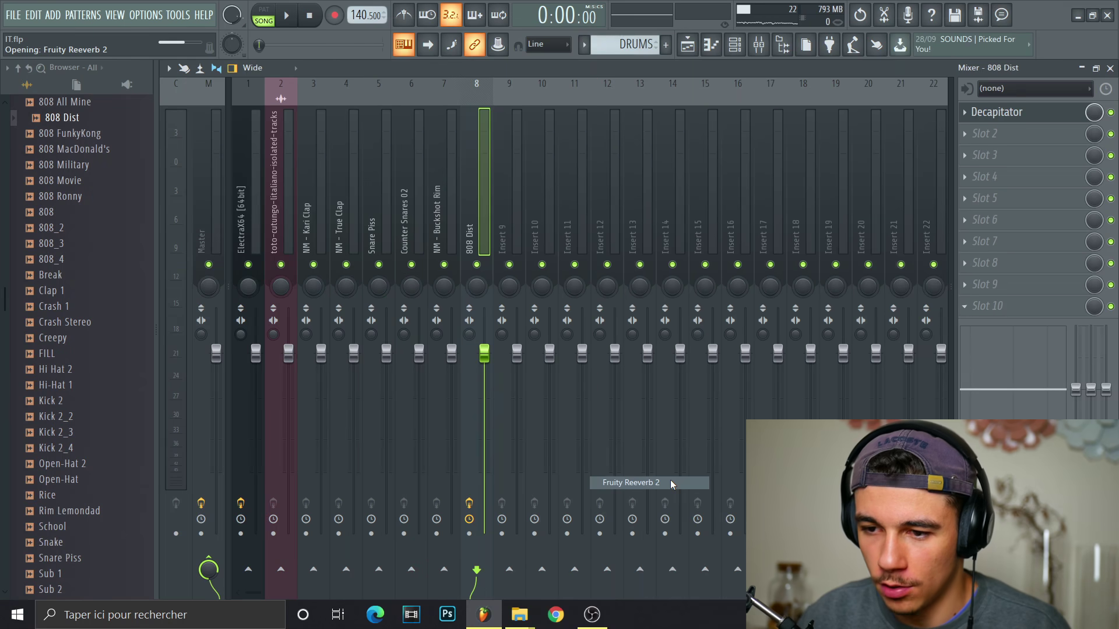
key(space)
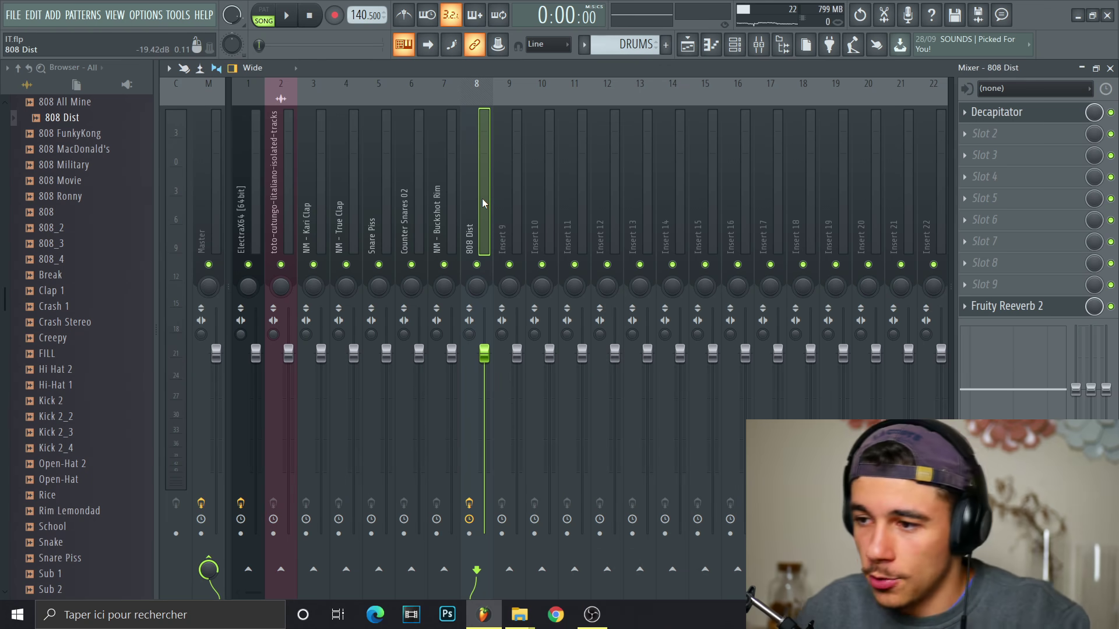
Load Fruity Flangus into effect slot 9 of the 808 Dist track, adjust its order, and set the speed to 88%
click(986, 283)
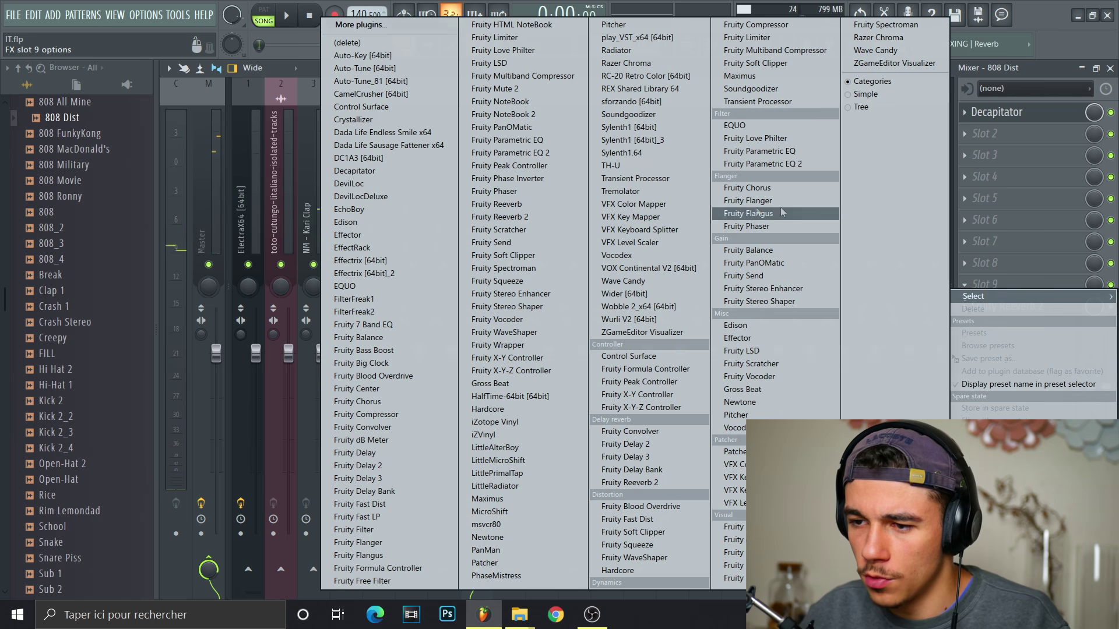
click(755, 213)
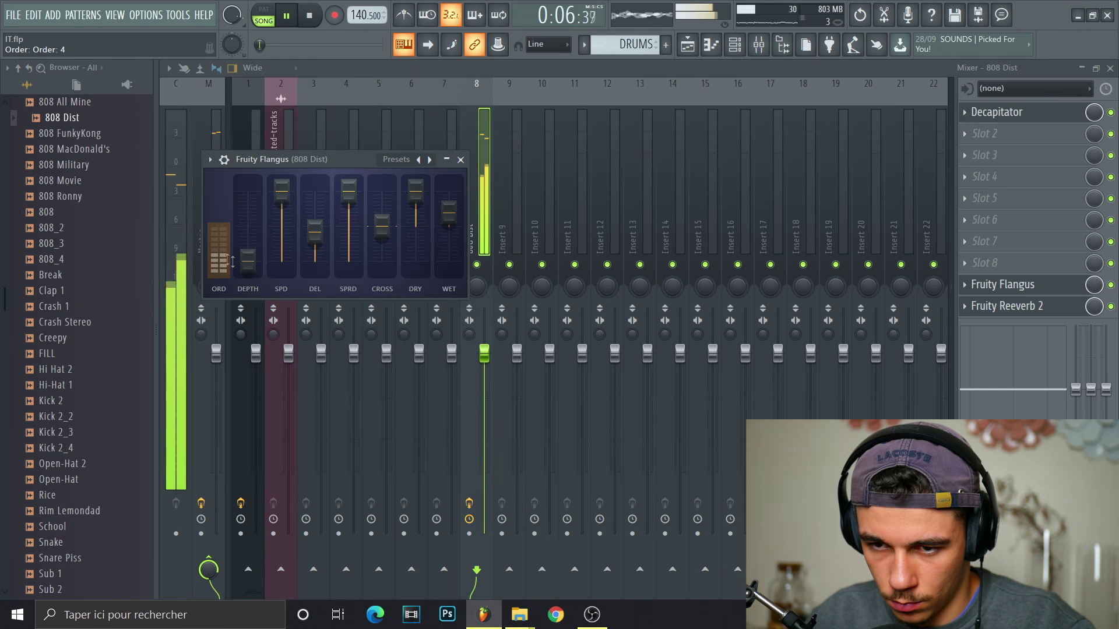
drag(282, 207, 282, 216)
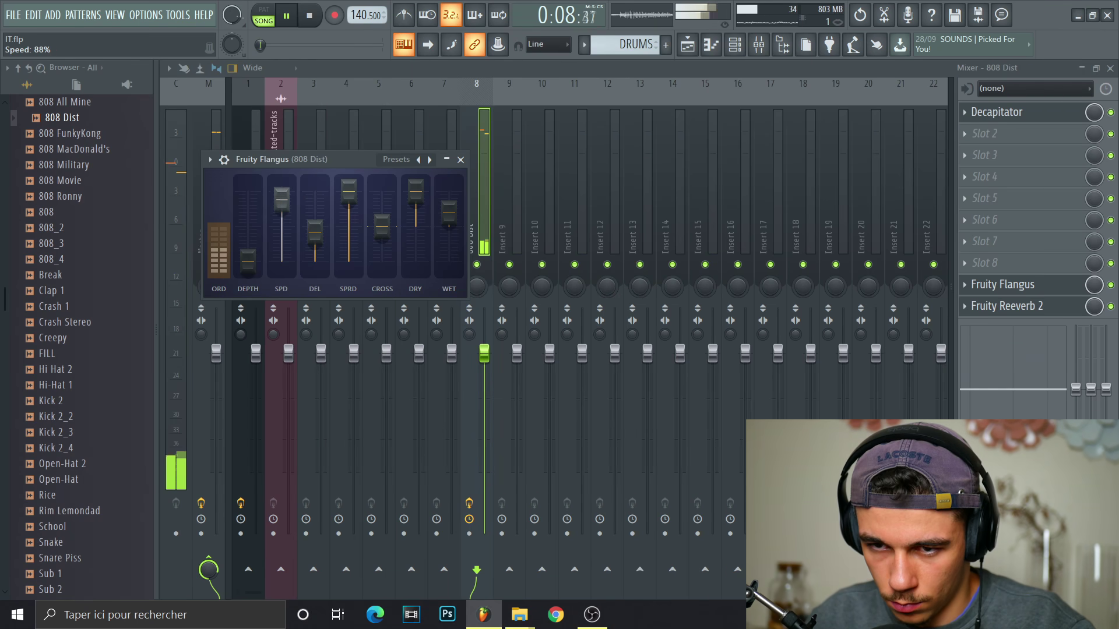
Raise the Depth of Fruity Flangus on the 808 Dist mixer track
drag(249, 257, 250, 220)
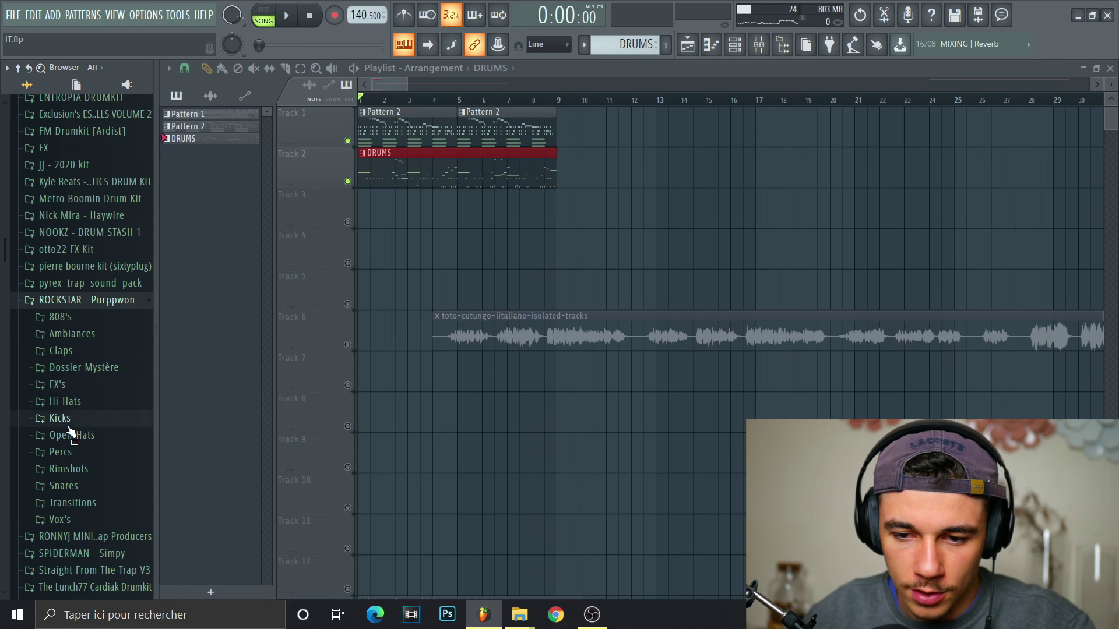
Add !Hokage [Kick] from the ROCKSTAR - Purppwon kit and program its C5 hits with two-step notes, starting at 1:07, during playback
click(64, 421)
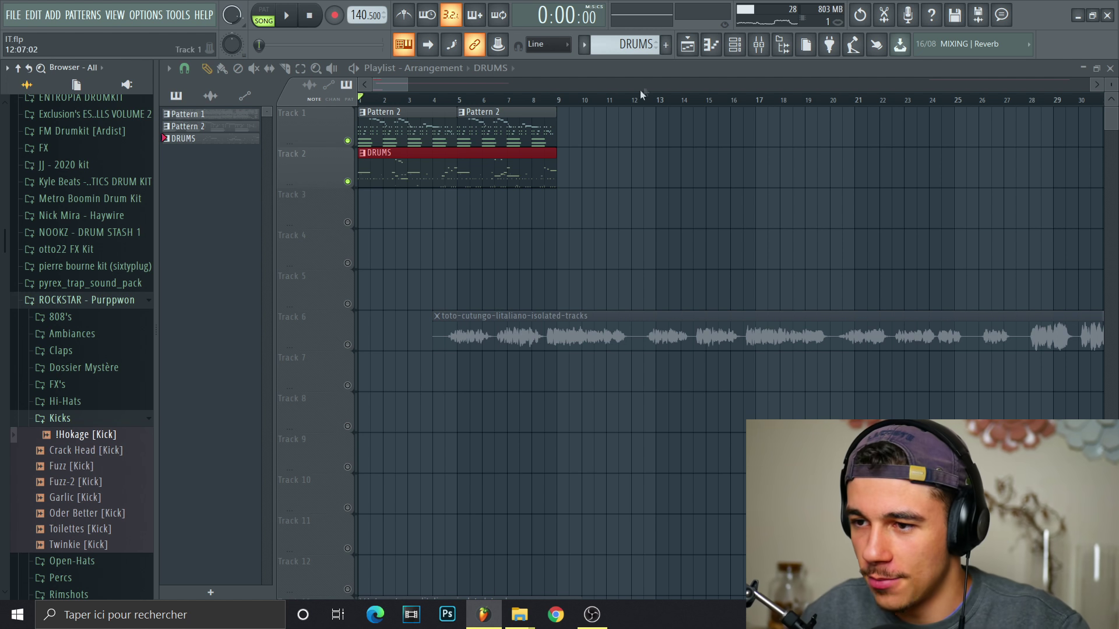
key(F7)
key(space)
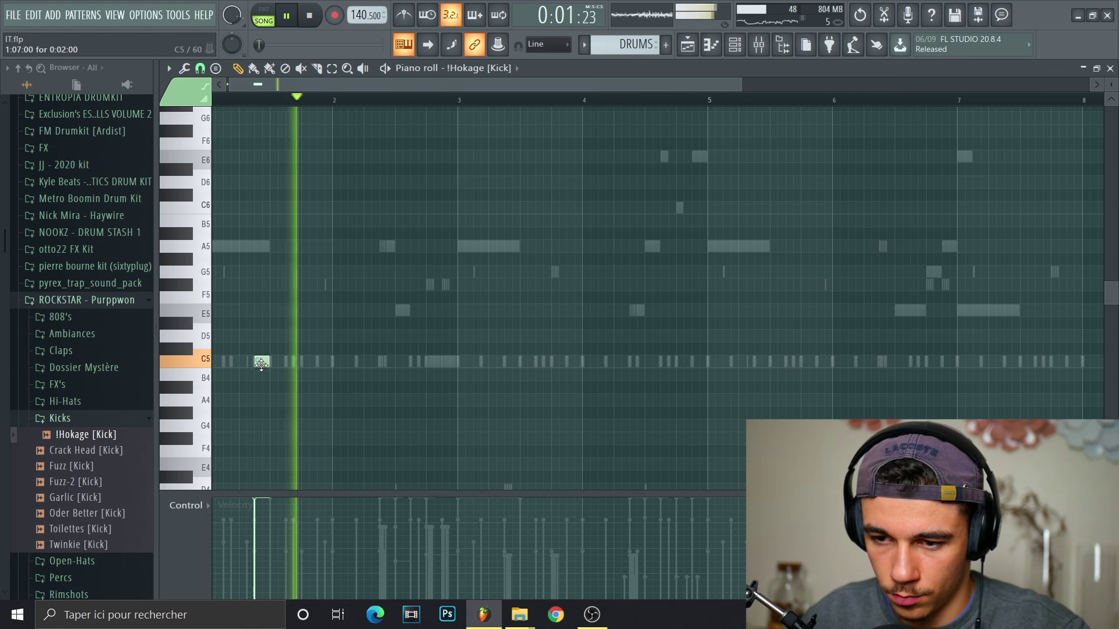
drag(434, 362, 449, 362)
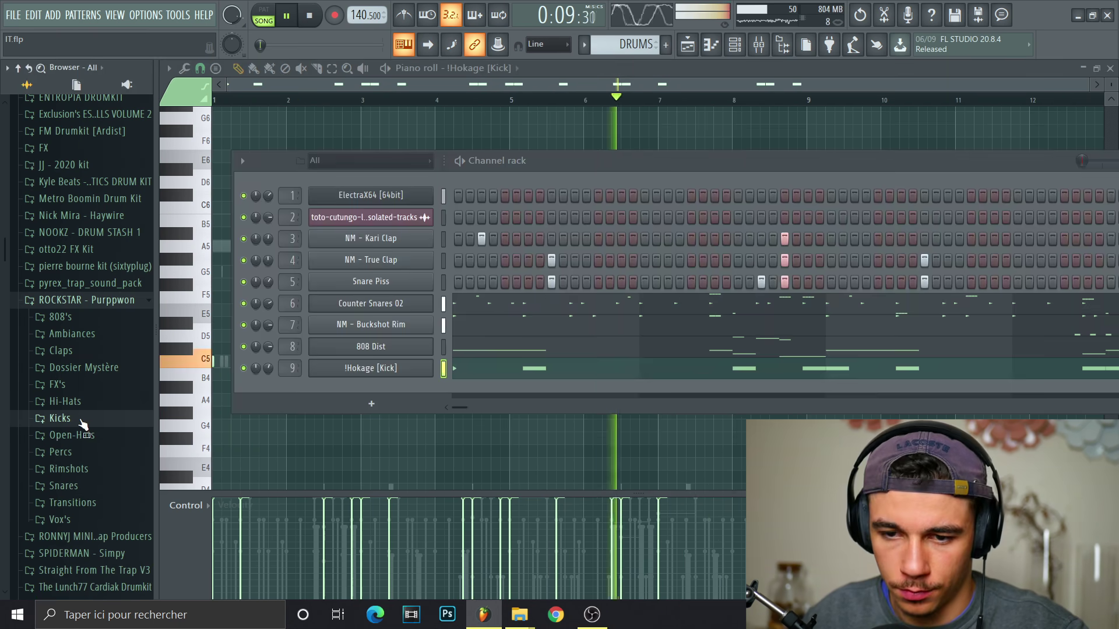
Browse the open hats in the FM Drumkit and The Lunch77 Cardiak Drumkit and add Open Hat [ Maaly ] as a channel
click(83, 300)
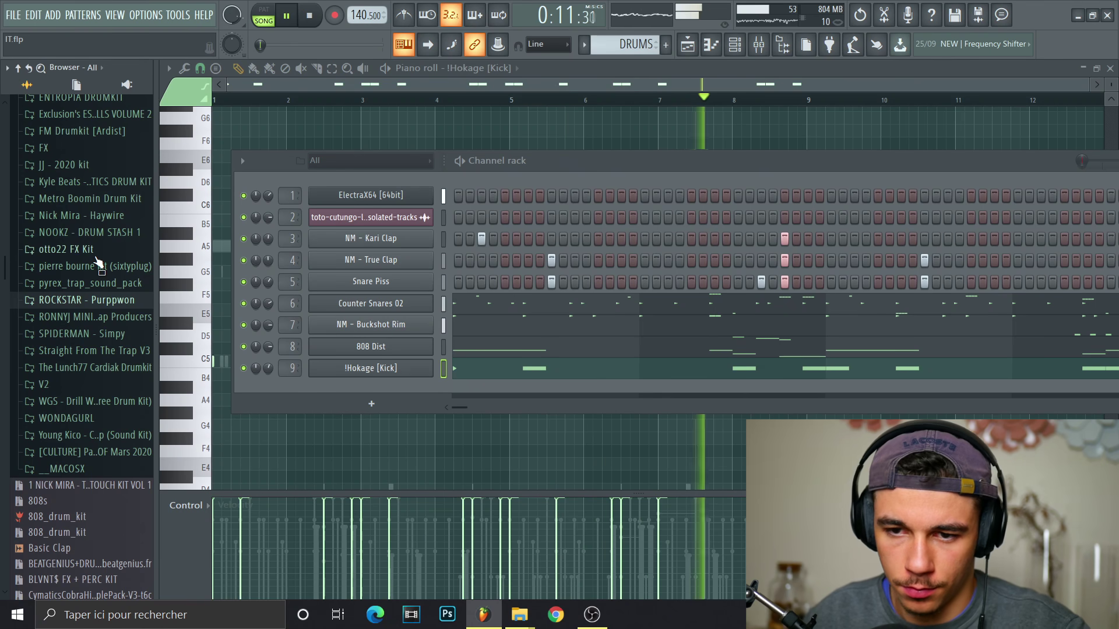
click(82, 131)
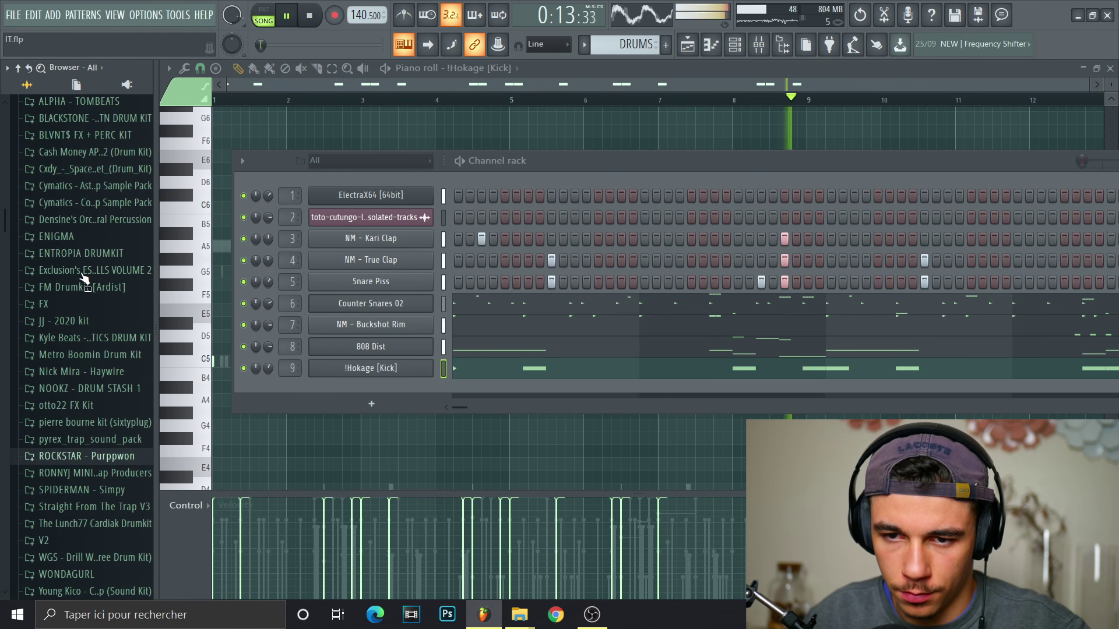
key(space)
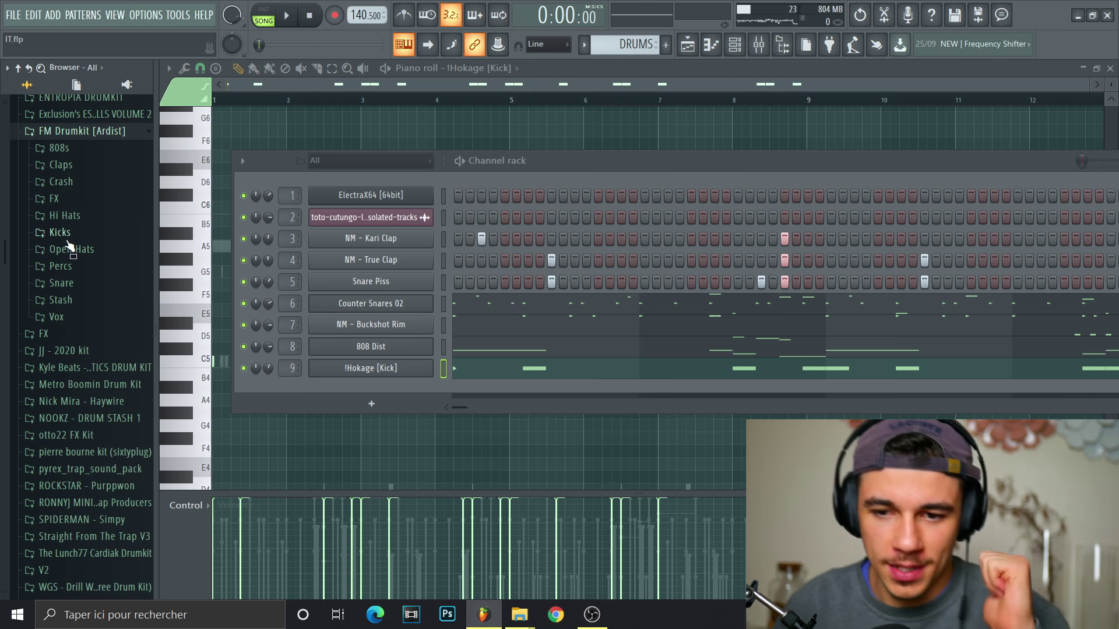
click(71, 248)
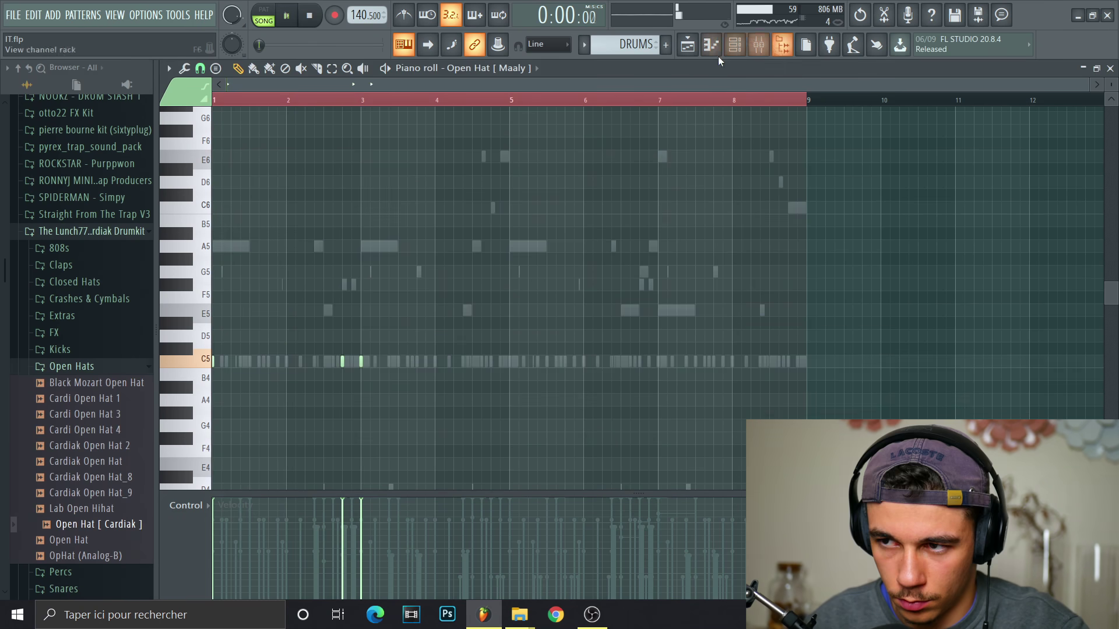
Program Open Hat [ Maaly ] on C5 with two-step notes at 1:01 and 3:01 and one-step notes at 2:13 and 2:15
click(734, 45)
click(379, 459)
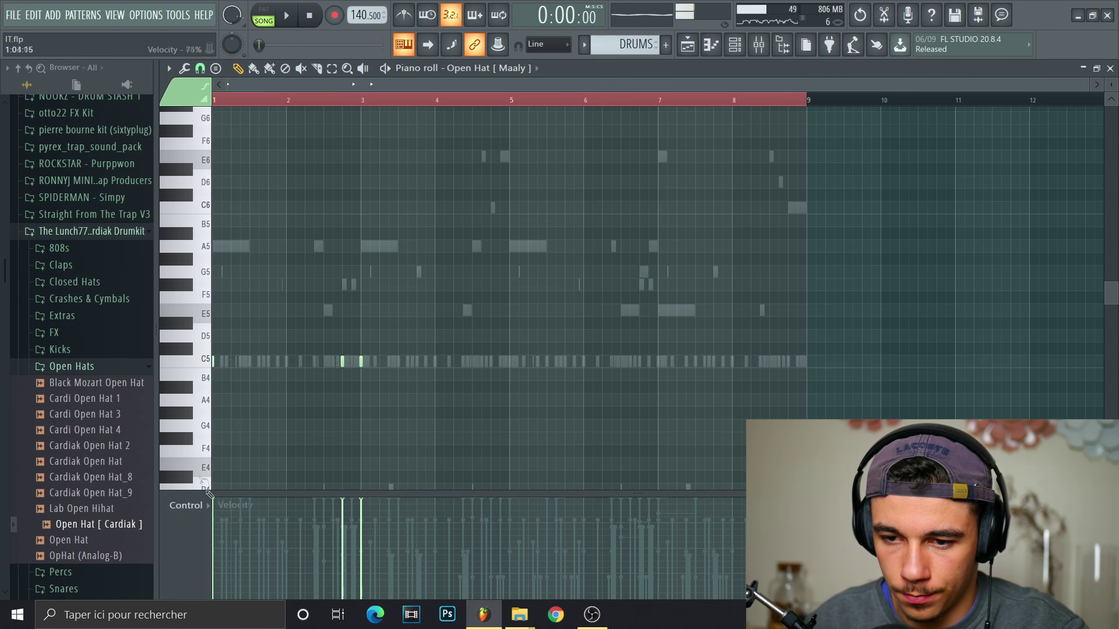
scroll(216, 352, up, 3)
drag(232, 366, 245, 366)
key(space)
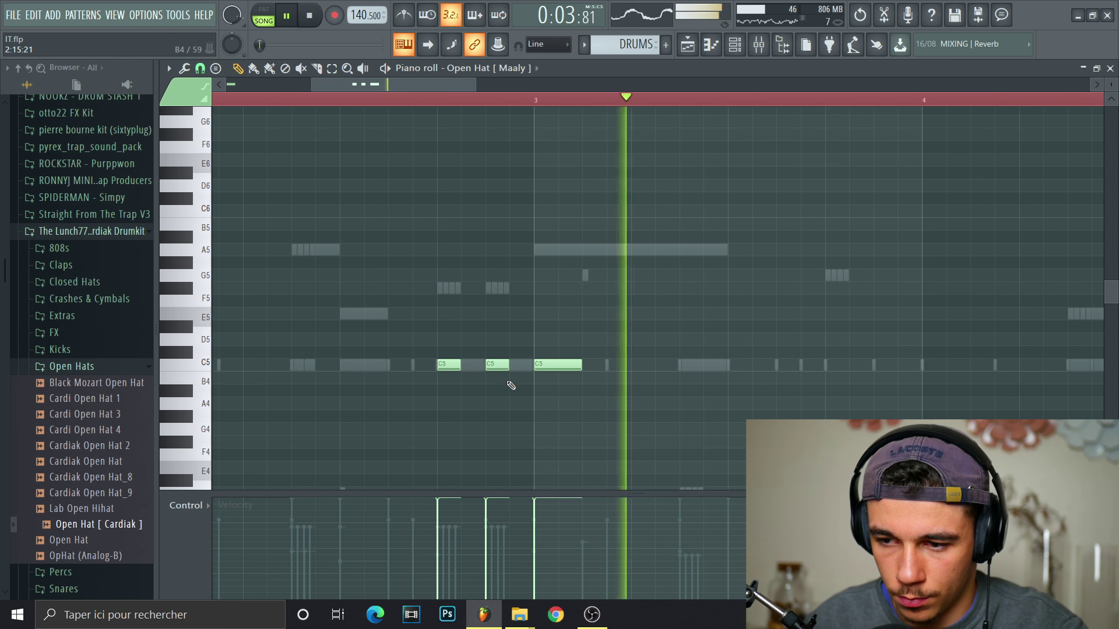
scroll(520, 392, down, 3)
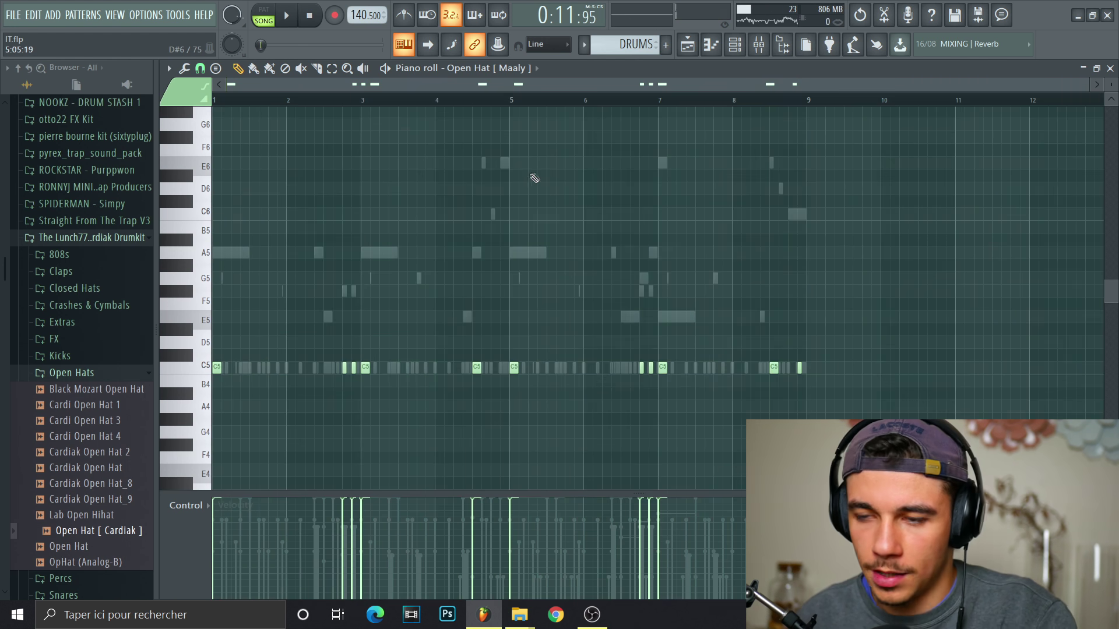
Add T-Minus Stomp from the Cardiak kit's FX folder as a channel and place hits on steps 13 and 17
click(58, 357)
key(F6)
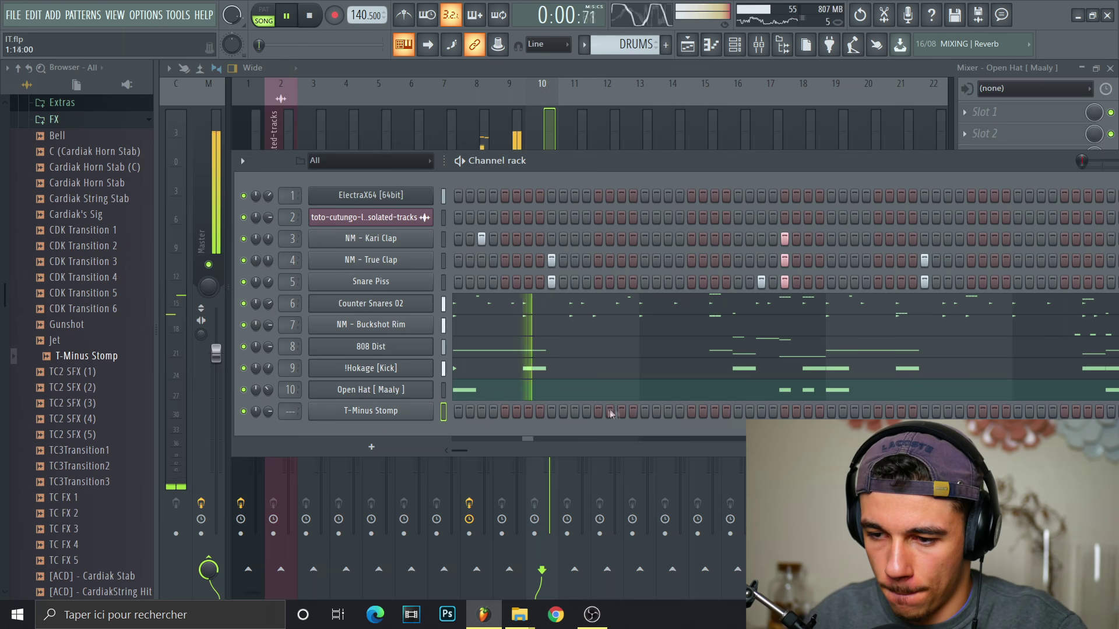
click(598, 411)
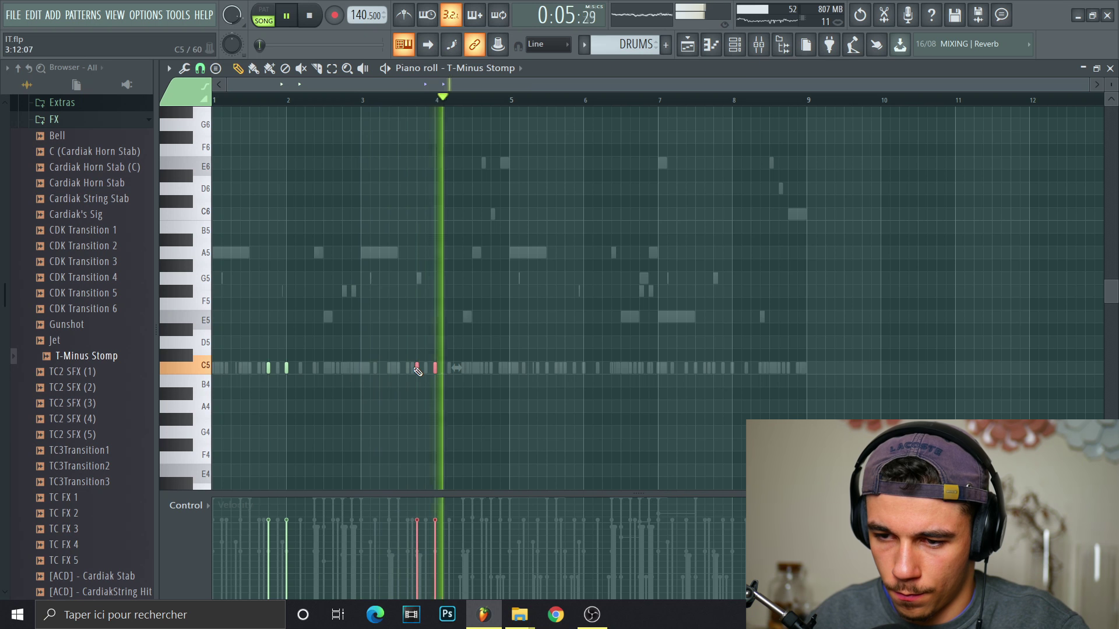
Copy the two stomp hits to 3:13 and 4:01, lower the copies to G4, and play them back
key(space)
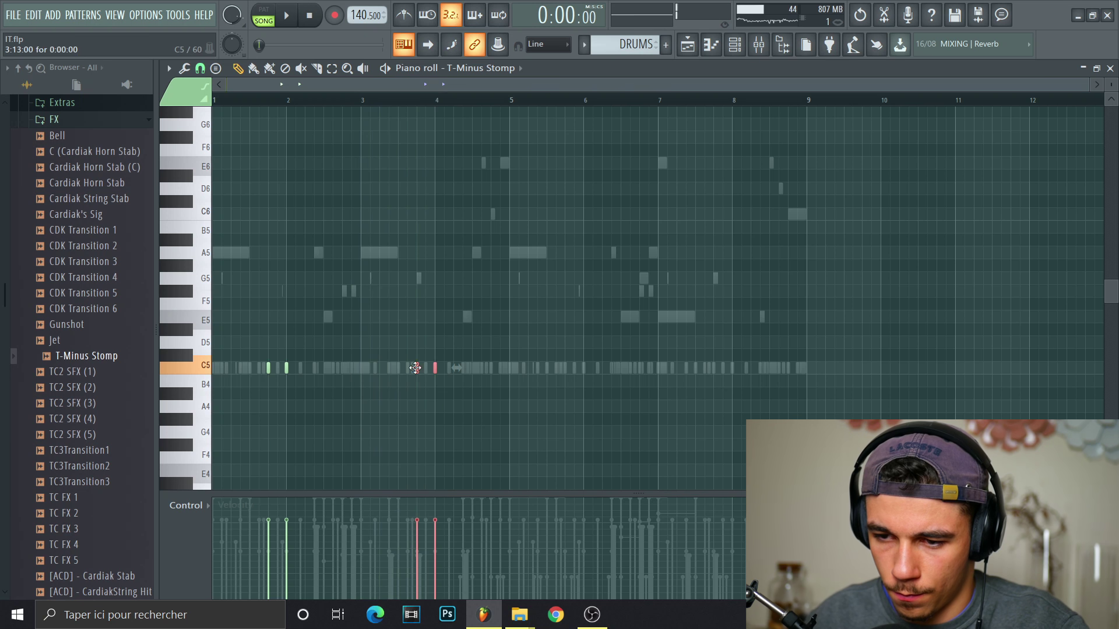
drag(415, 426, 414, 438)
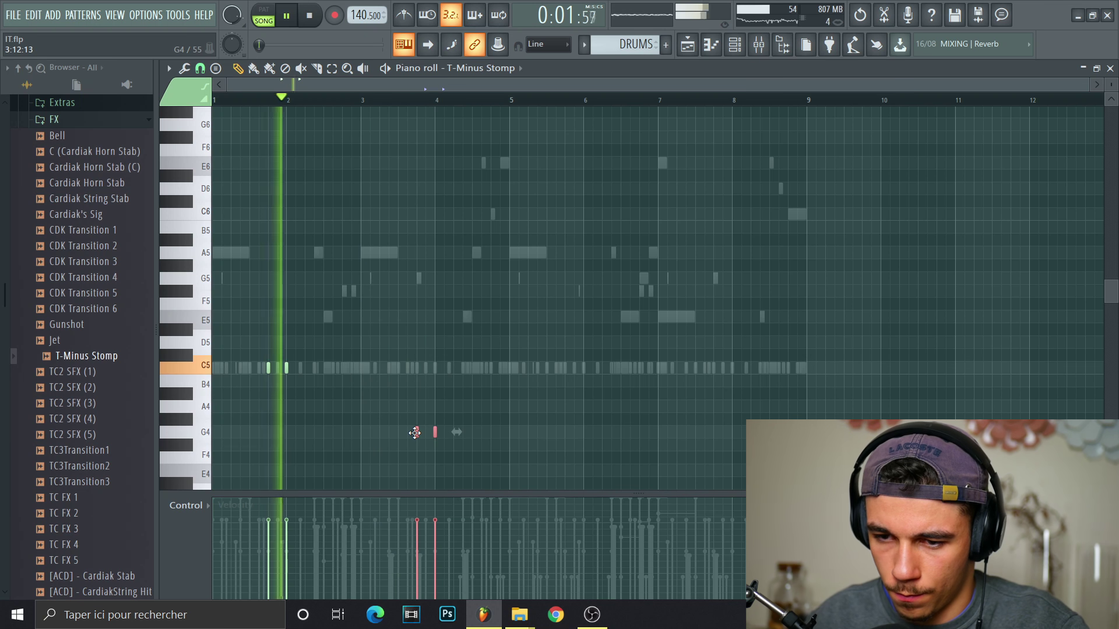
ctrl+click(465, 326)
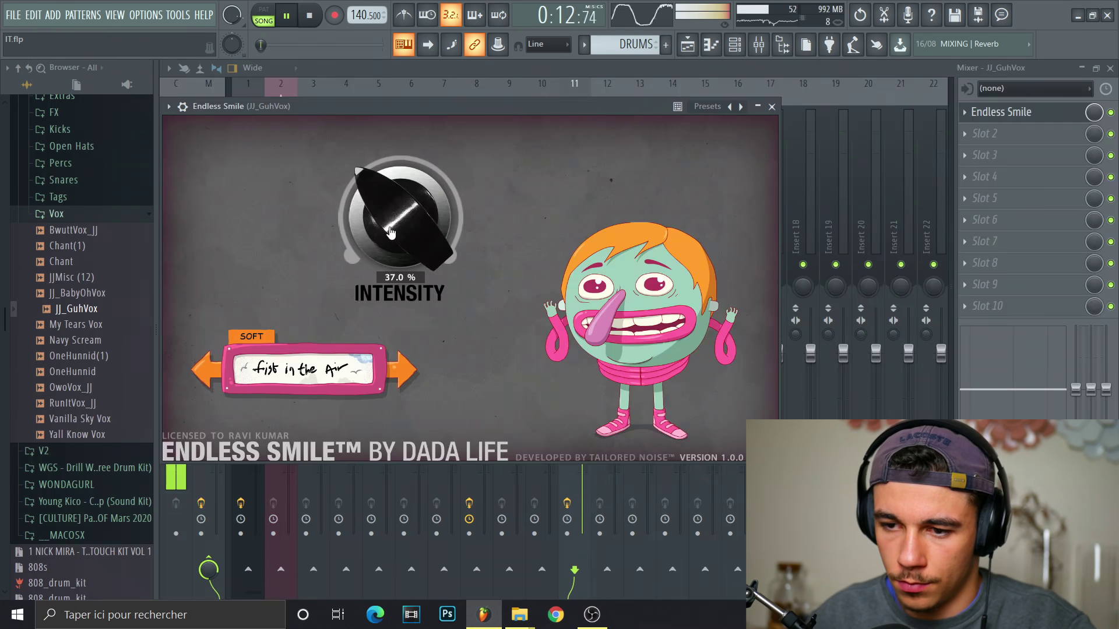
Set the Intensity of Endless Smile to about 28% on the JJ_GuhVox mixer track
drag(390, 232, 389, 243)
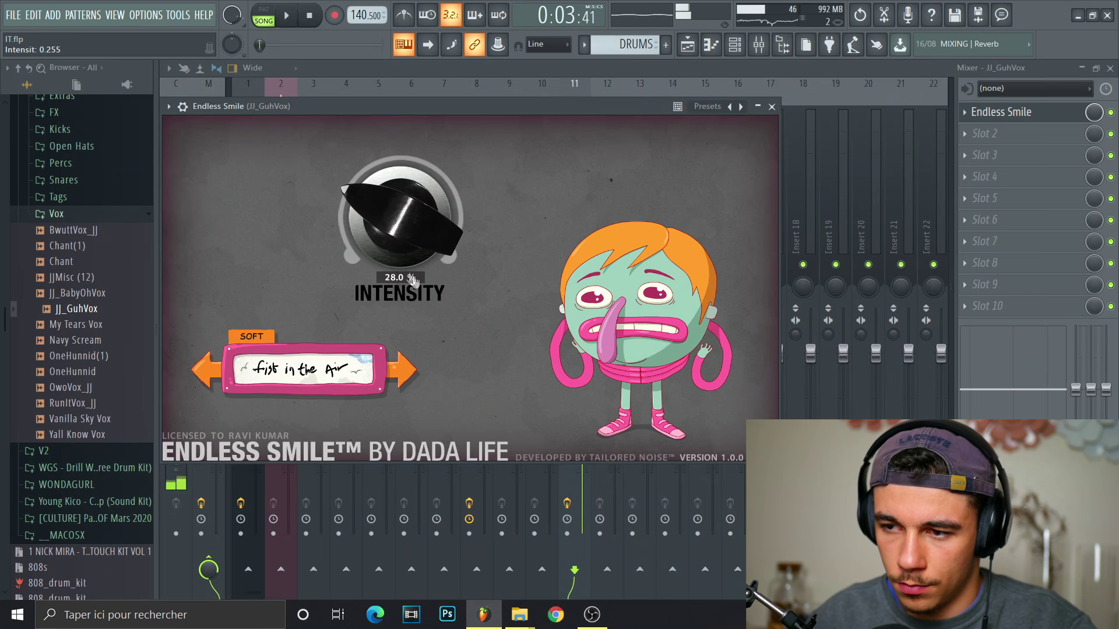
click(770, 107)
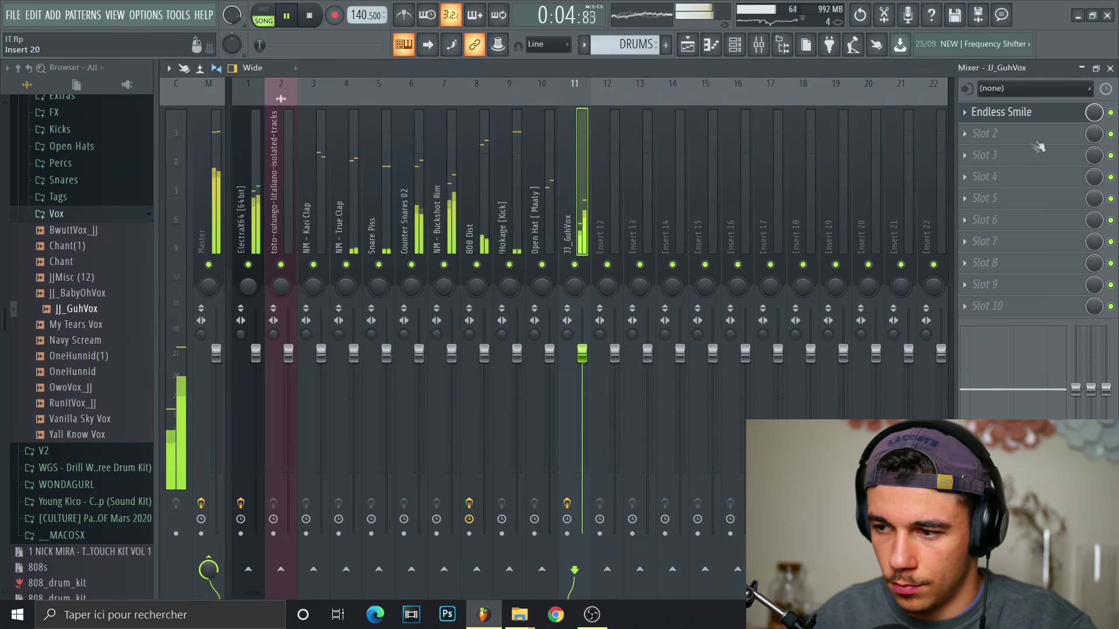
Load Fruity Parametric EQ 2 into effect slot 10 of the JJ_GuhVox track and choose a preset for it
click(985, 306)
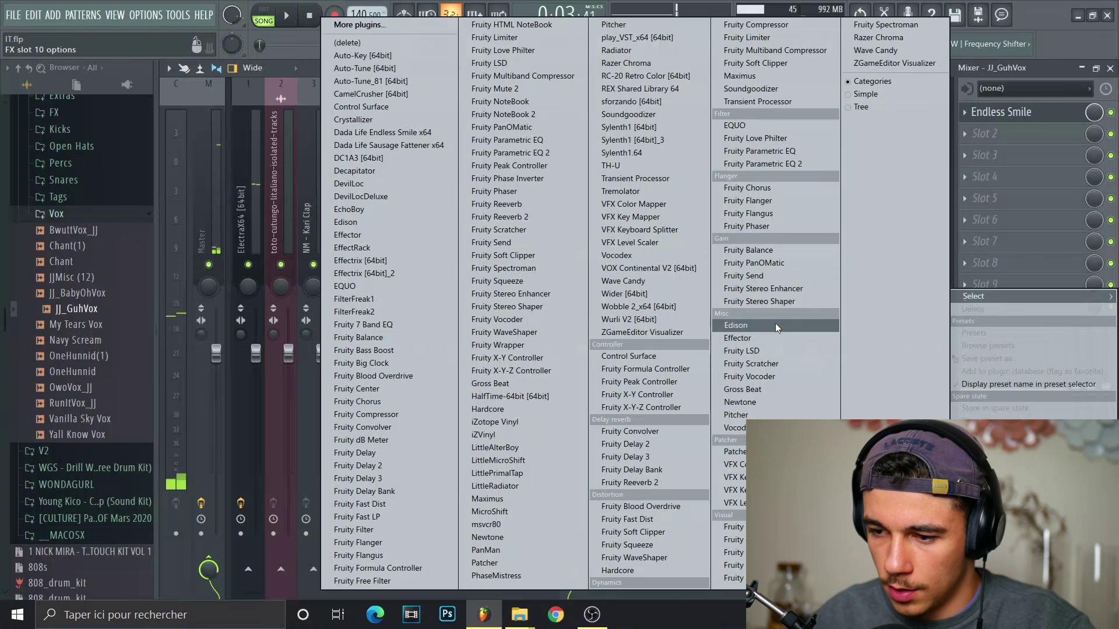
click(775, 164)
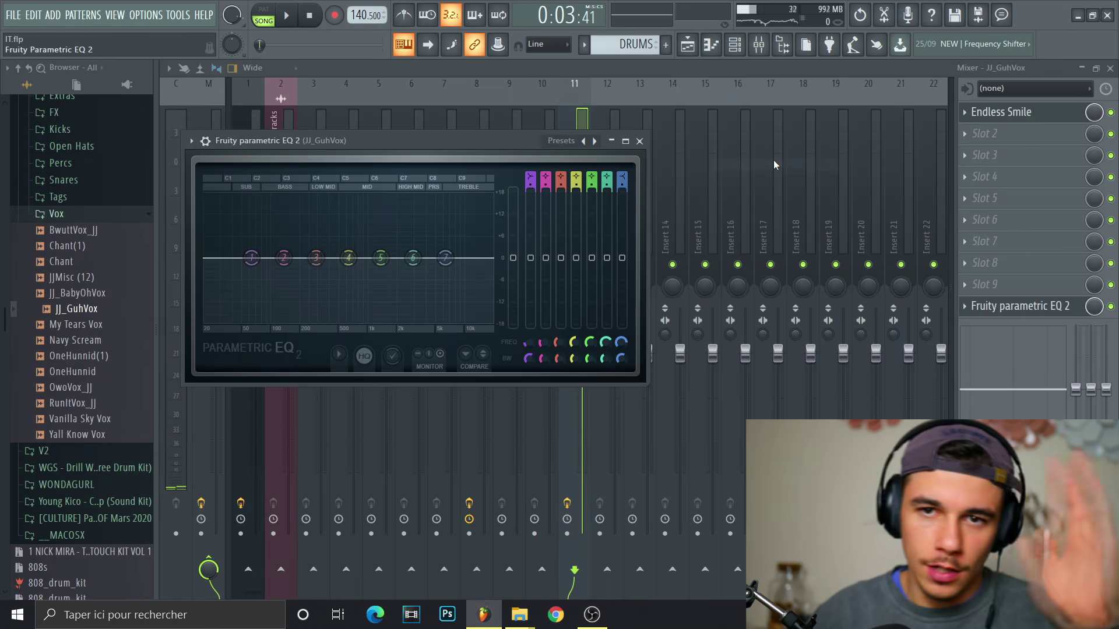
click(561, 141)
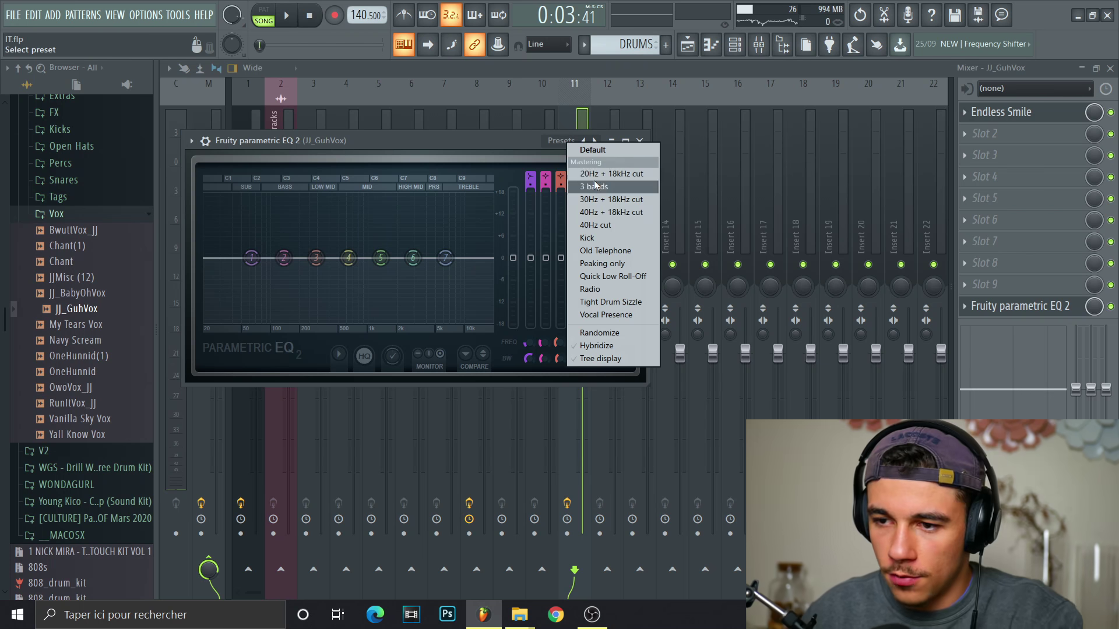
click(573, 232)
drag(498, 259, 379, 258)
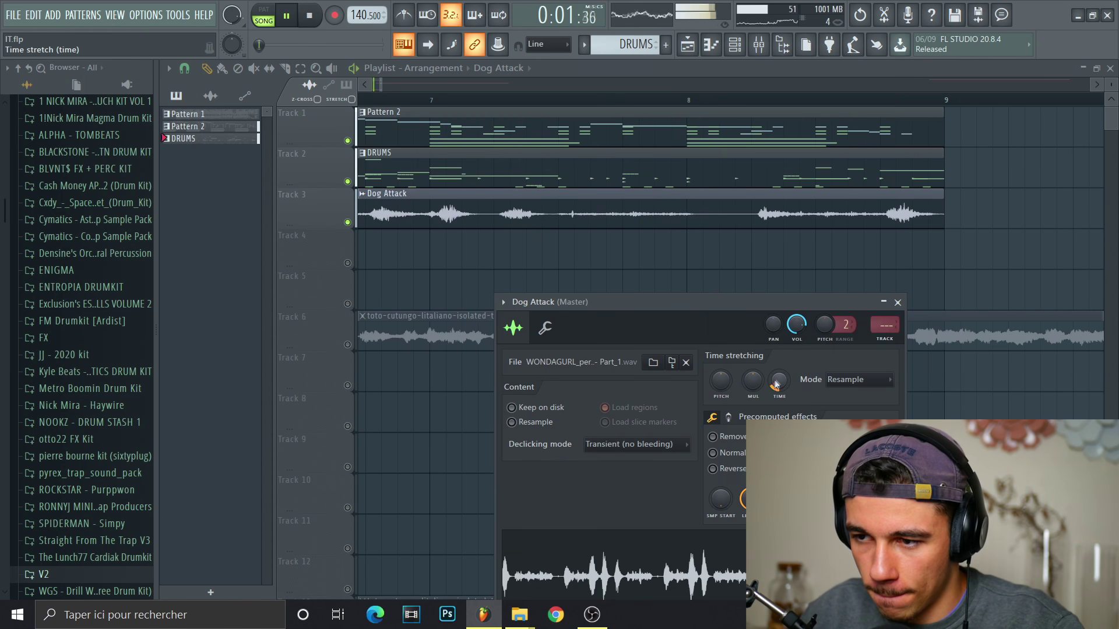
mouse_move(775, 384)
mouse_down()
mouse_move(774, 395)
mouse_move(775, 385)
mouse_up()
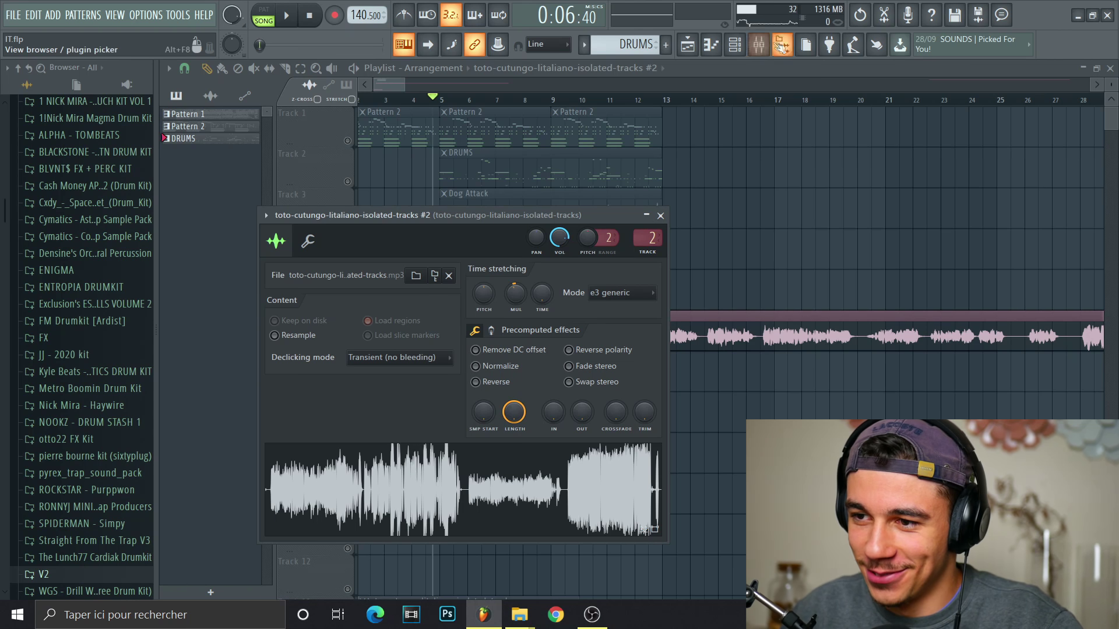
Process the vocal sample's mixer track with Radiator, Soundgoodizer in mode D, and Fruity Parametric EQ 2 in effect slot 10
click(762, 45)
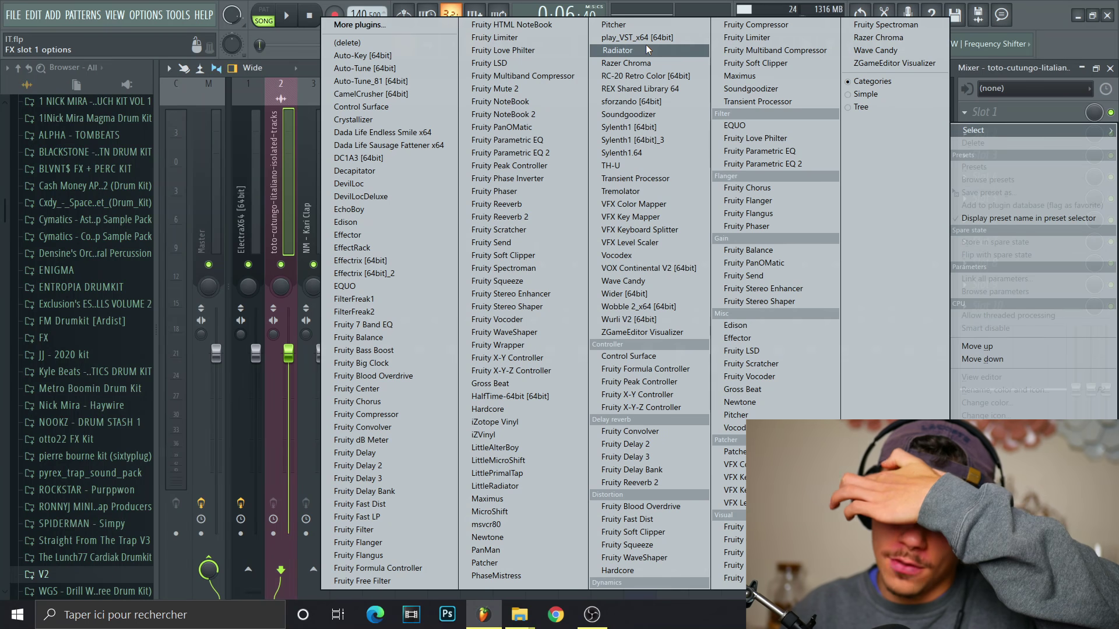
click(646, 46)
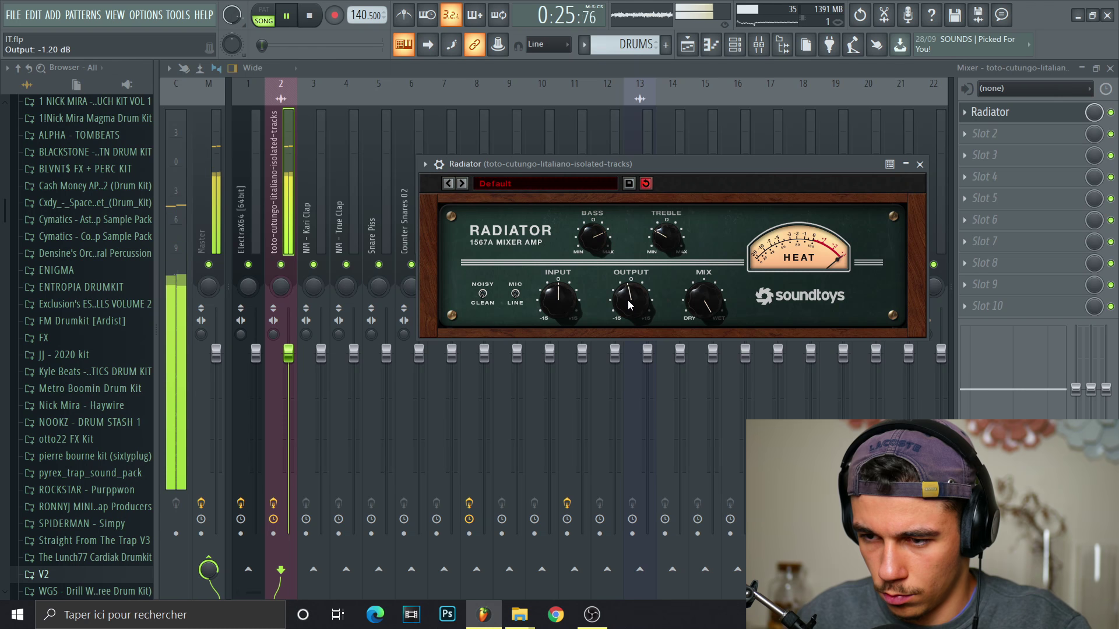
click(283, 181)
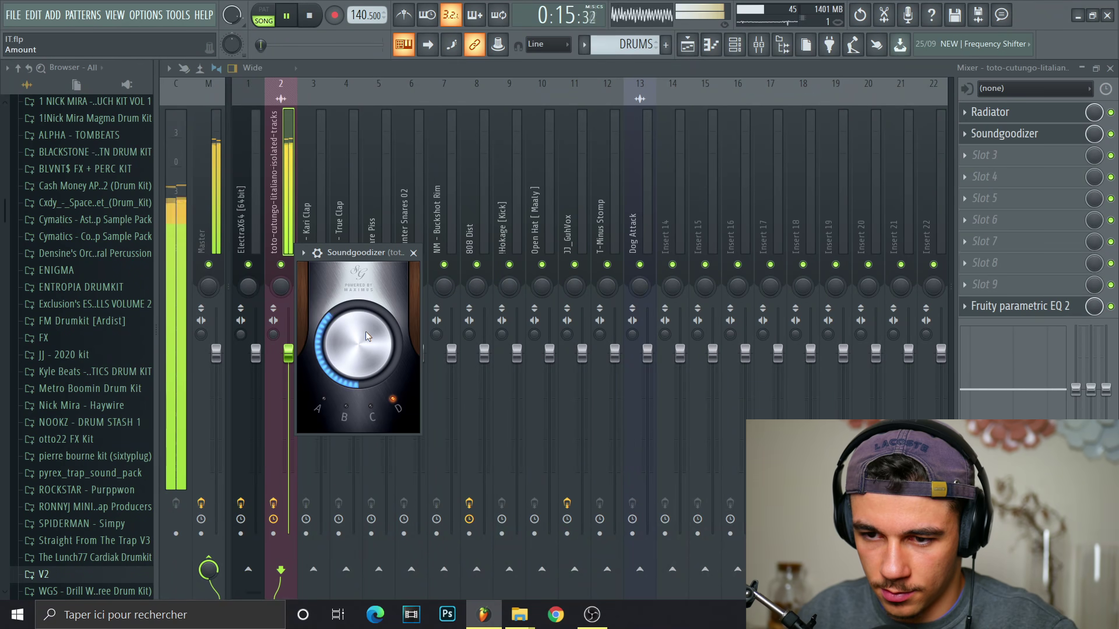
Bring up the channel rack while the beat plays
click(734, 45)
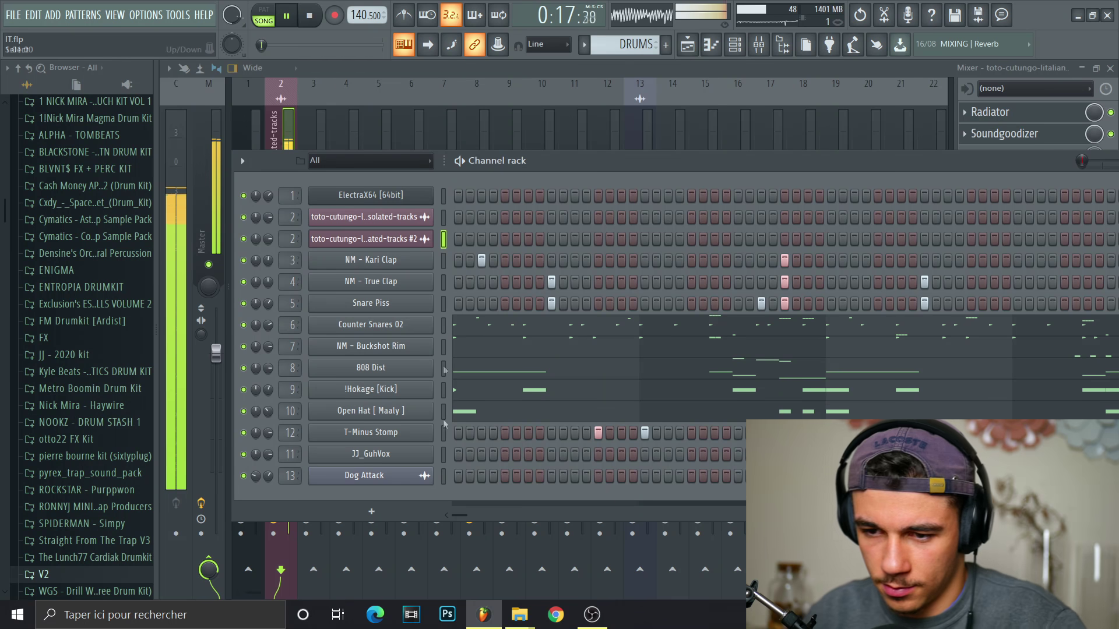